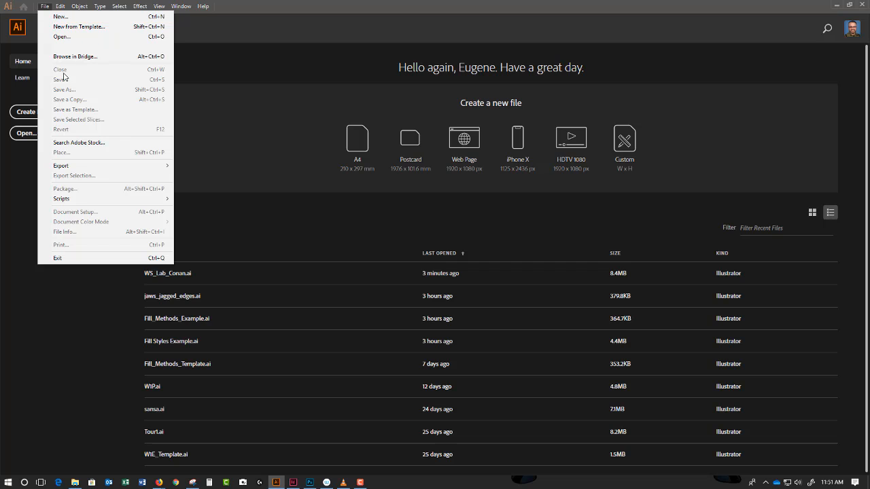
Create a new 1366 x 768 px landscape document with two artboards
left_click(25, 157)
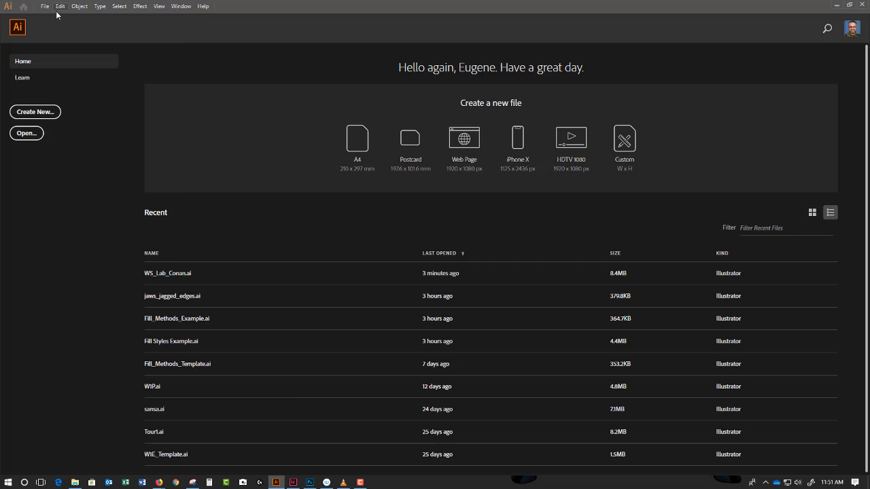
left_click(50, 114)
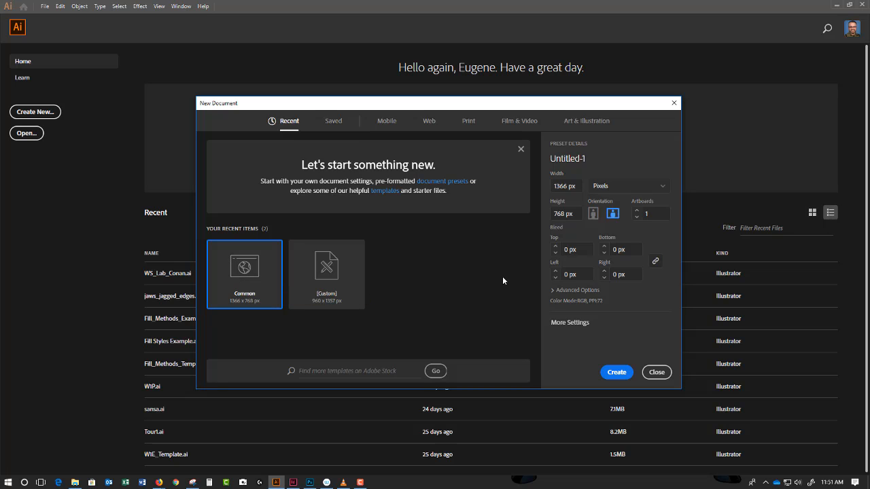
left_click(636, 211)
left_click(636, 210)
left_click(610, 377)
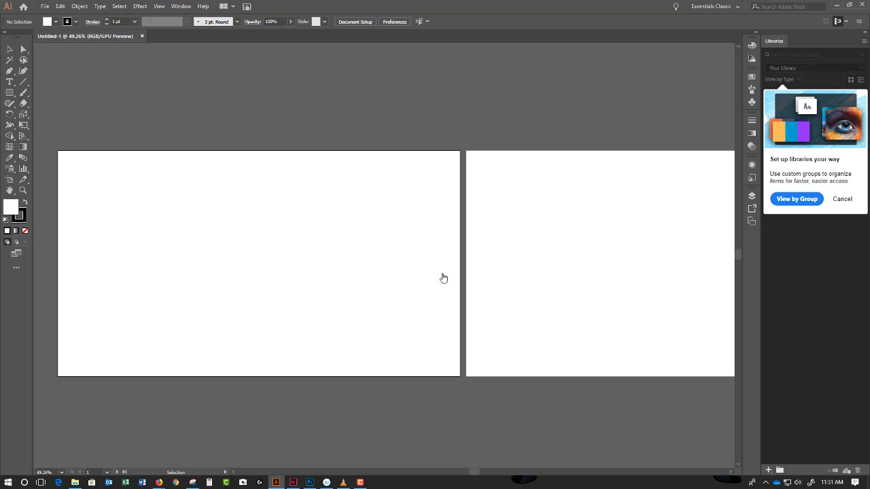
Move Artboard 1 with the Artboard tool so it sits directly above Artboard 2, edges aligned
key("ctrl+minus")
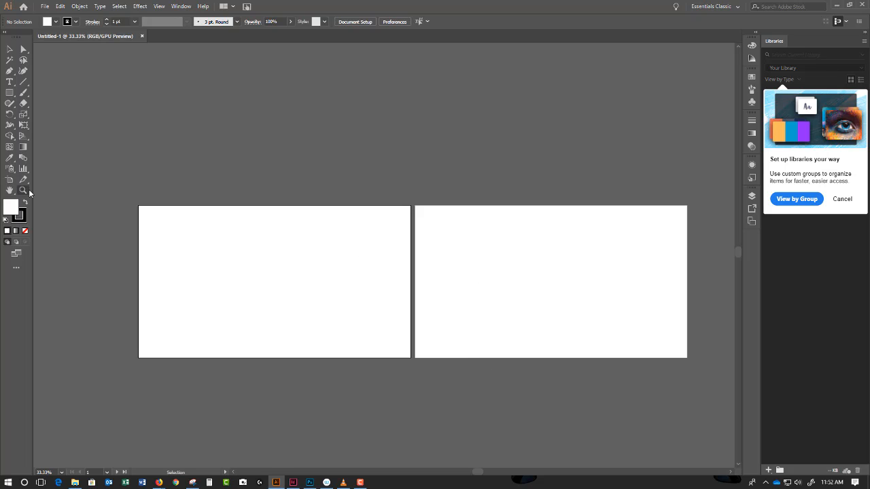
left_click(9, 180)
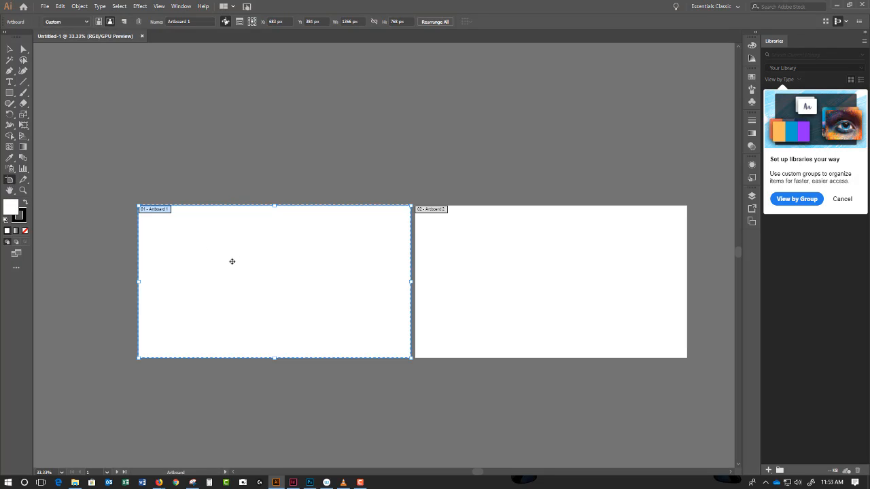
left_click_drag(222, 269, 498, 117)
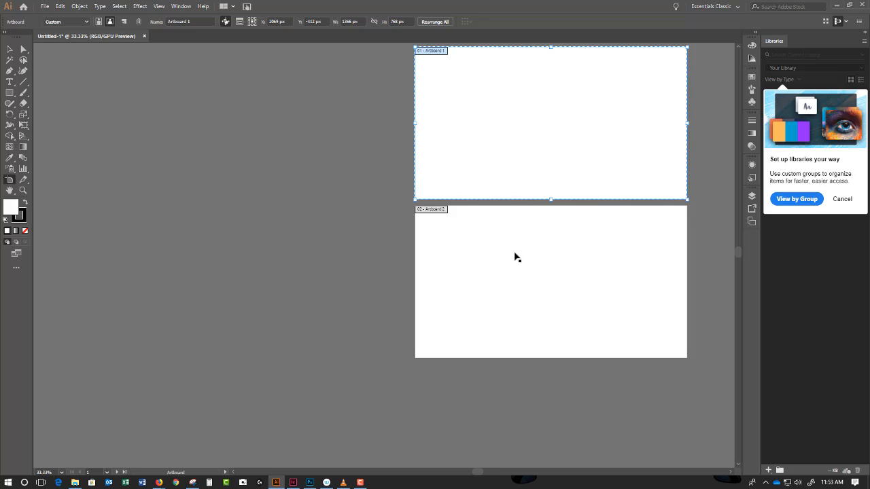
scroll(536, 241, "up", 1)
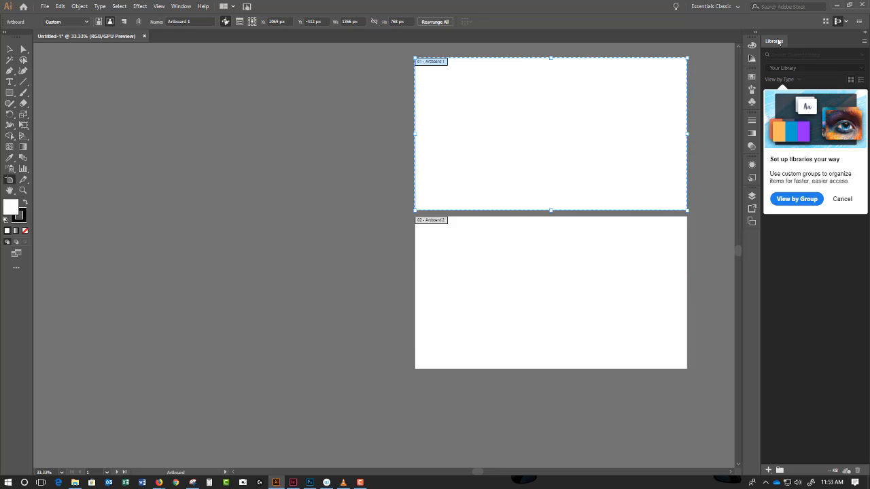
Switch the workspace to Essentials and back to Essentials Classic
left_click(739, 9)
left_click(718, 26)
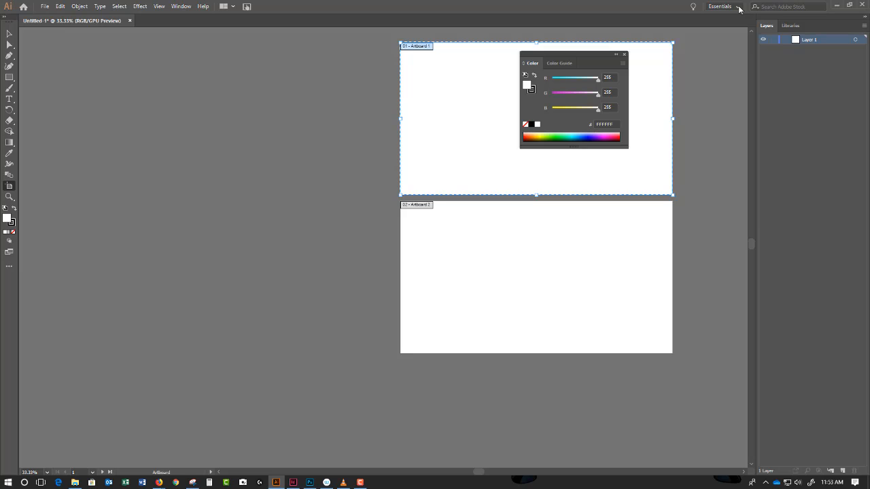
left_click(739, 10)
left_click(739, 10)
left_click(740, 10)
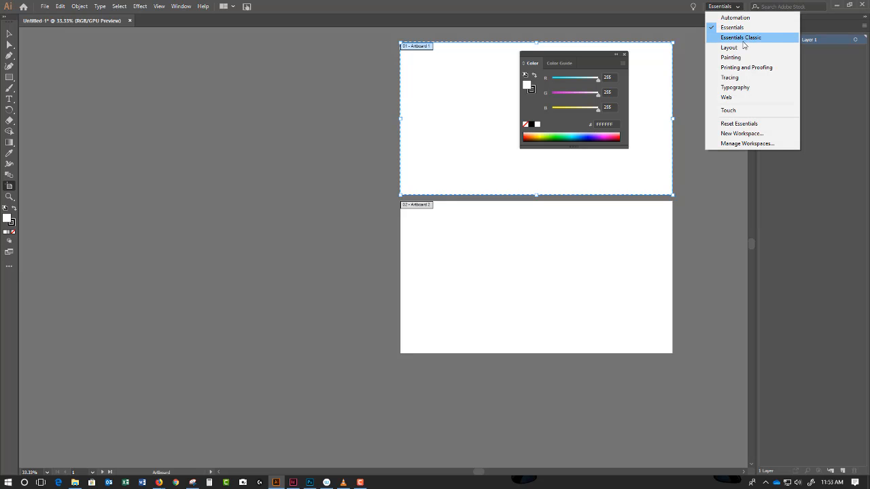
left_click(743, 38)
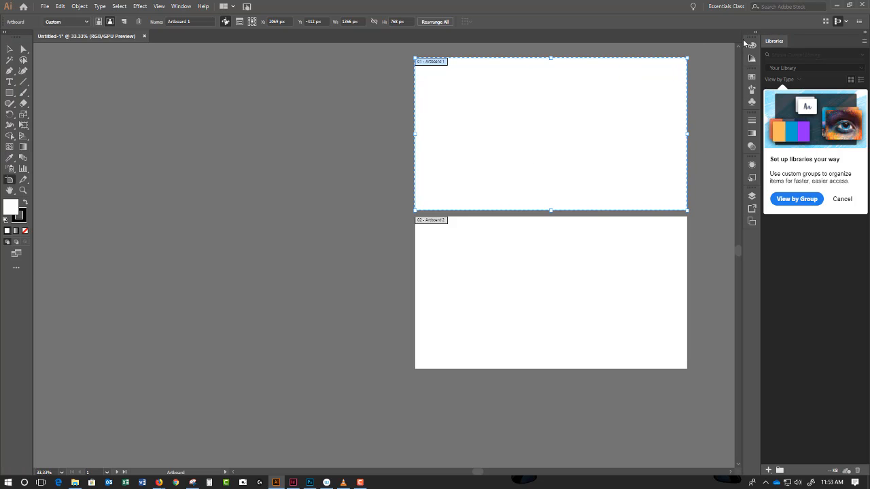
Display the list of the document's artboards
left_click(178, 7)
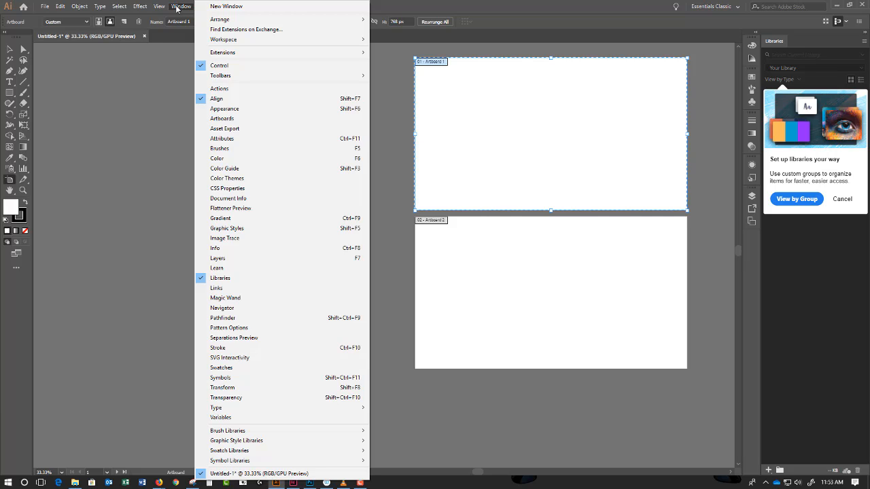
left_click(223, 118)
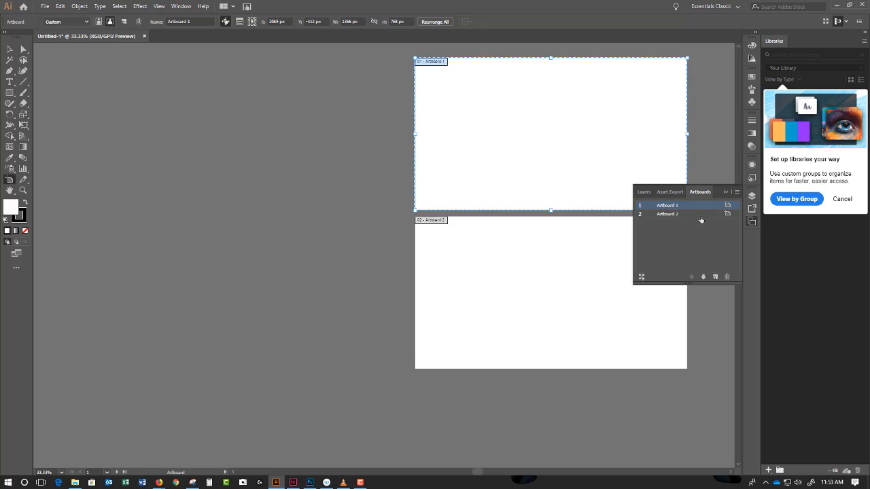
left_click(644, 193)
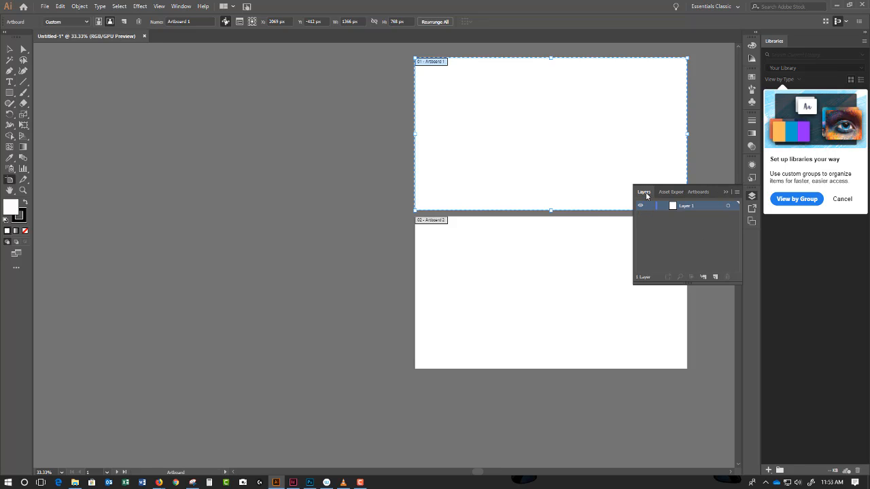
left_click(697, 193)
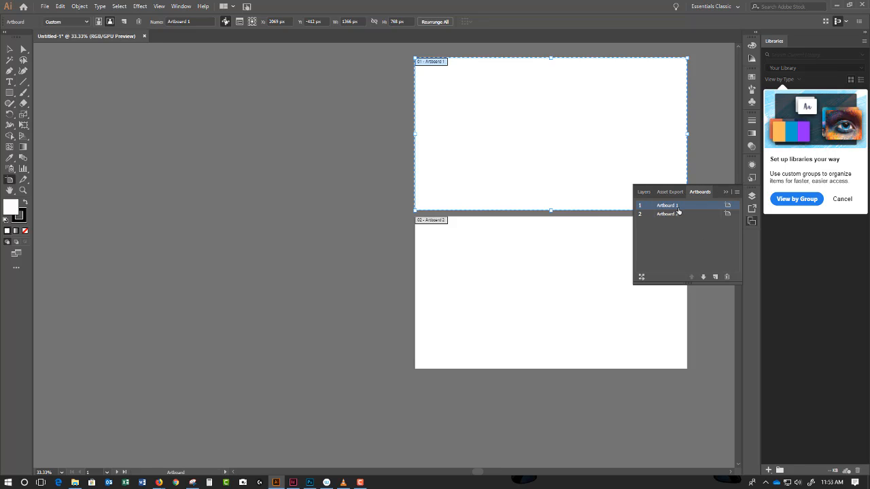
Add two artboards after Artboard 1 in the list and place Artboard 4 directly below Artboard 3
left_click(714, 279)
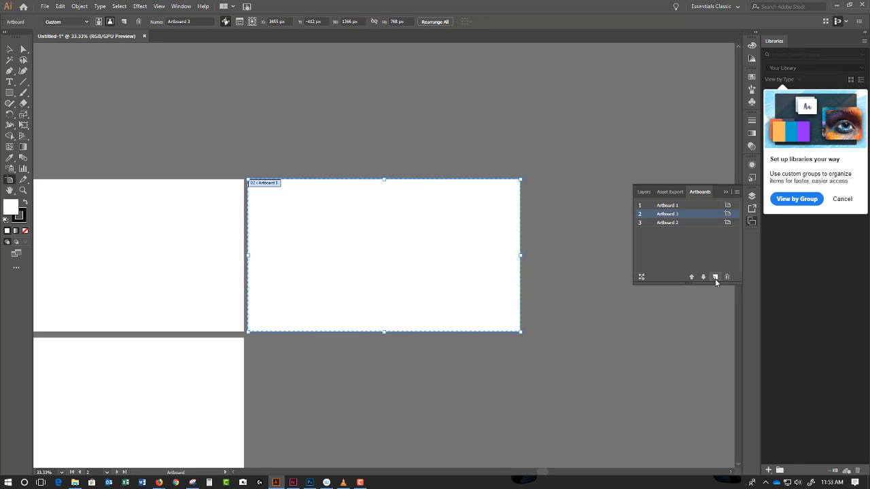
left_click(715, 278)
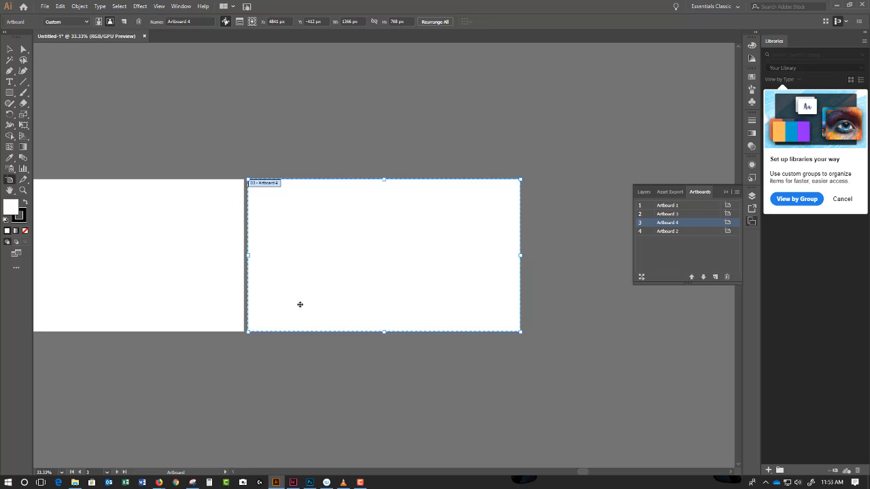
left_click_drag(177, 252, 411, 219)
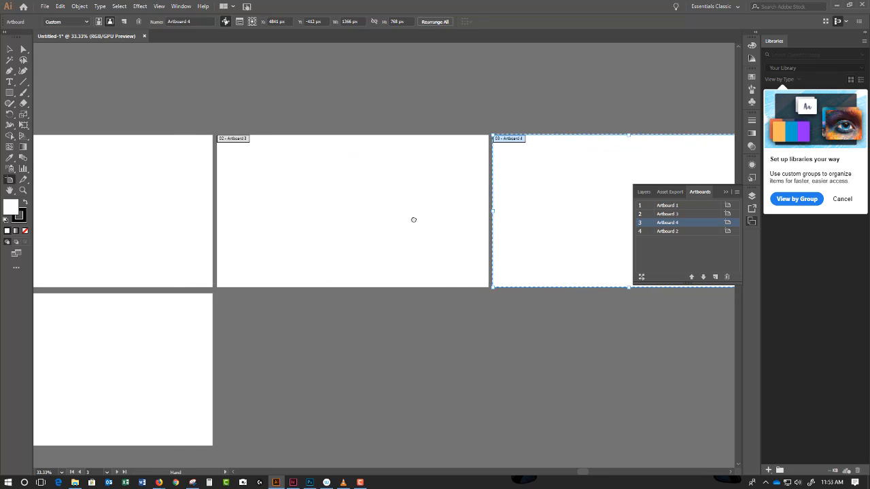
left_click_drag(514, 220, 265, 363)
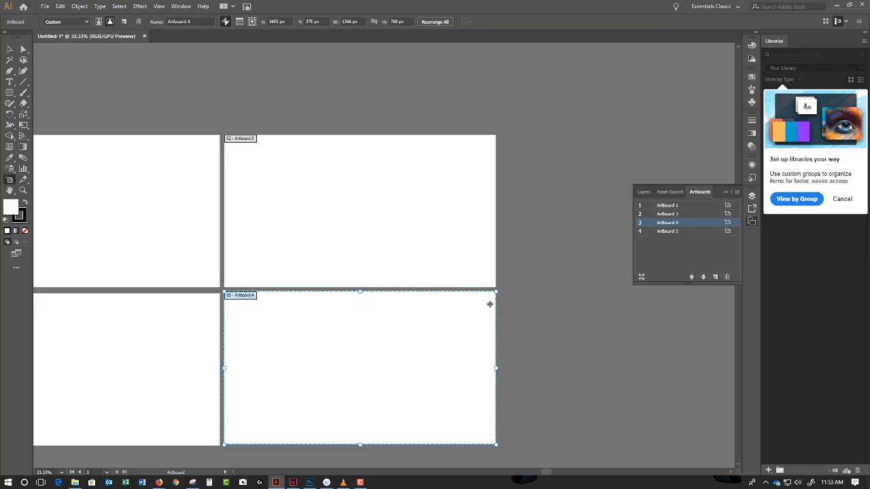
Go through the artboards one by one, comparing their order in the list with their arrangement on the canvas
left_click(679, 206)
left_click(683, 214)
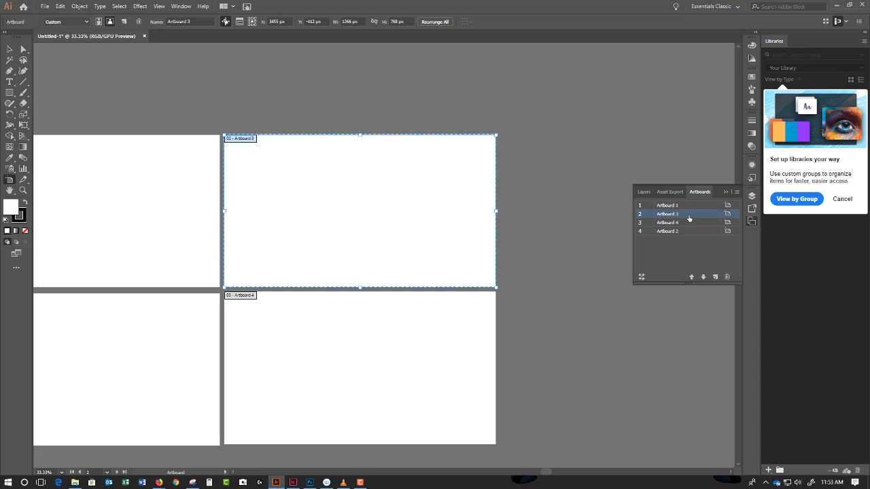
left_click(684, 223)
left_click(682, 232)
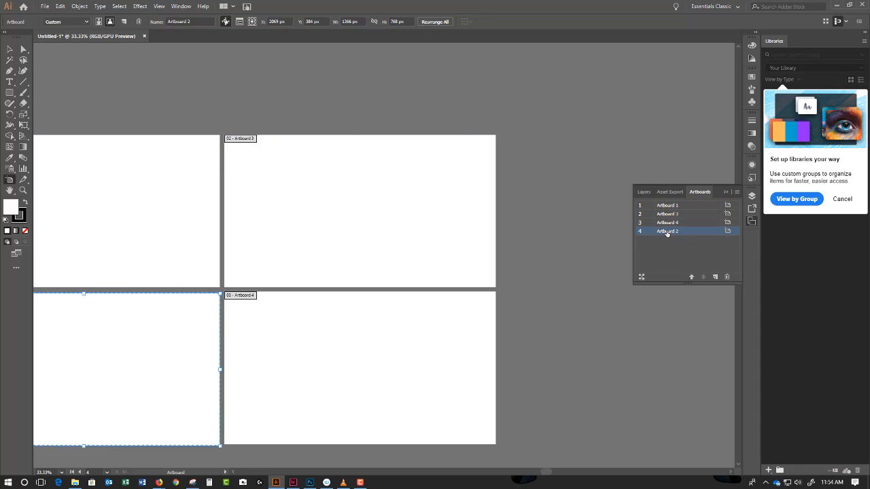
double_click(663, 234)
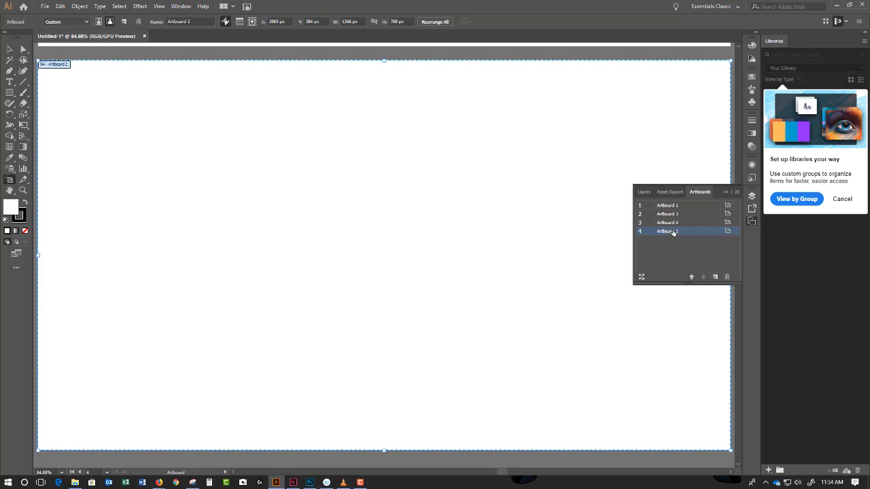
double_click(669, 222)
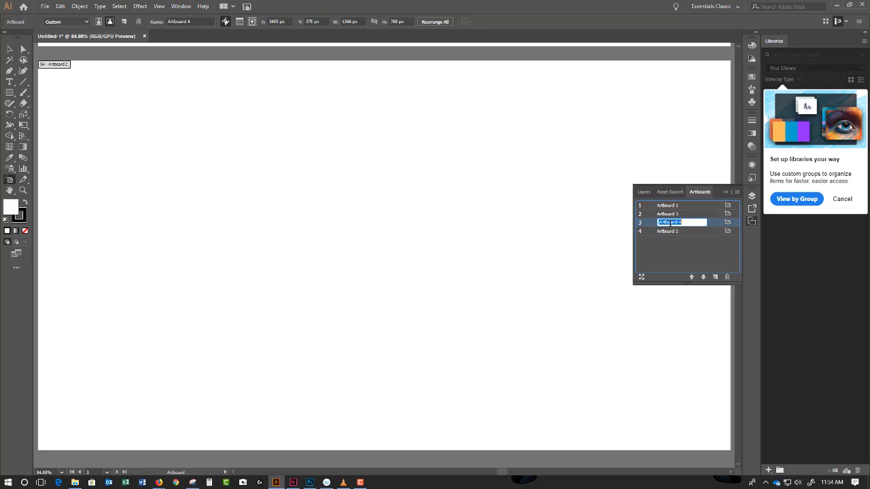
left_click(711, 229)
double_click(700, 214)
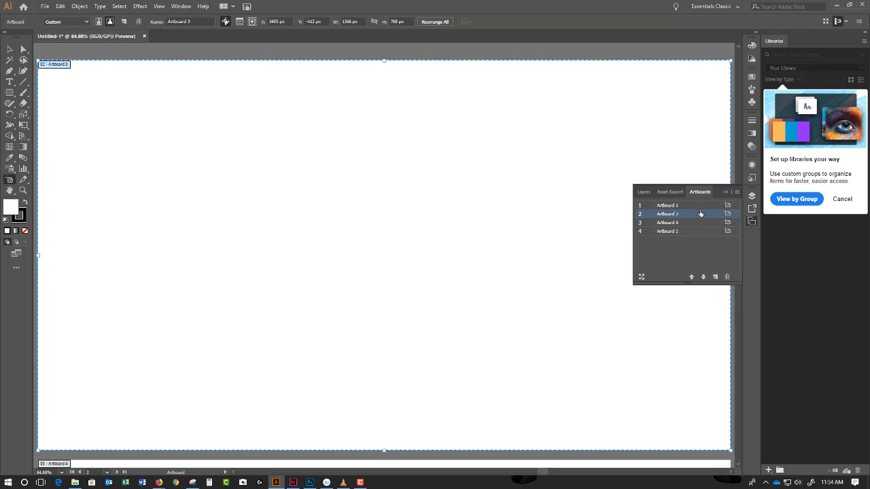
left_click(467, 210, "ctrl+alt")
left_click(467, 210, "ctrl+alt")
left_click(466, 210, "ctrl+alt")
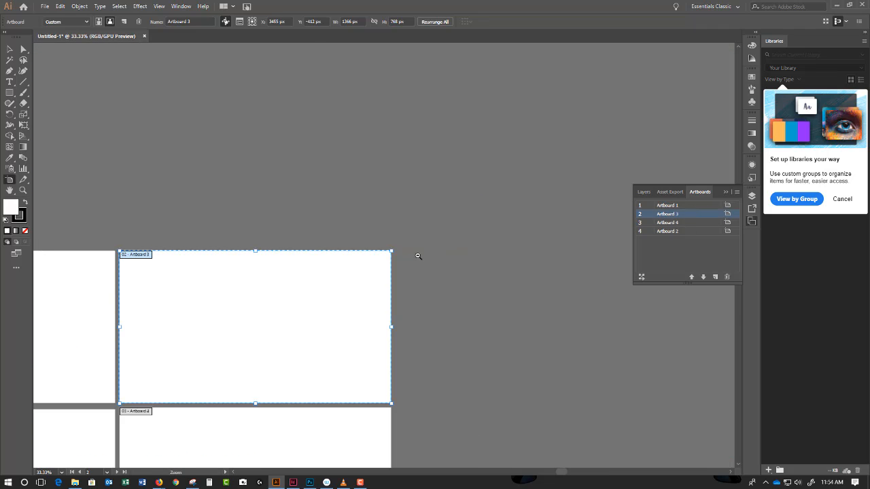
left_click_drag(417, 255, 601, 149)
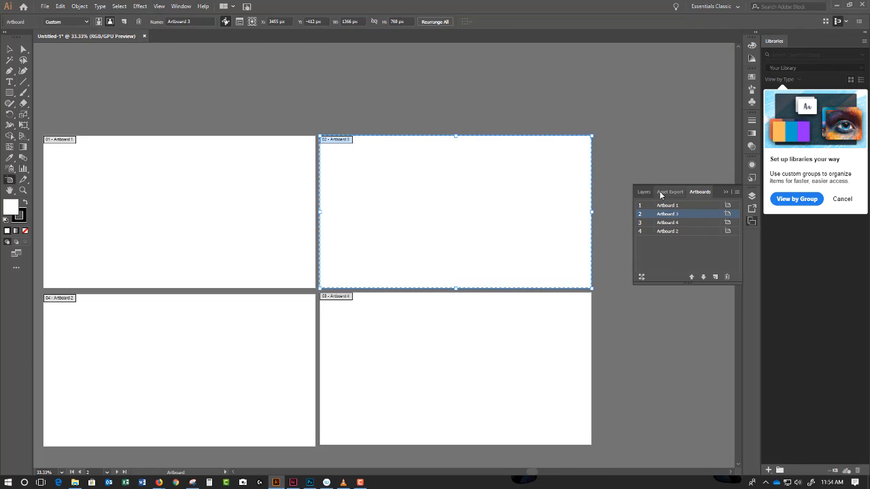
Move Artboard 2 up to second place in the artboard list, right after Artboard 1
left_click(692, 232)
double_click(692, 232)
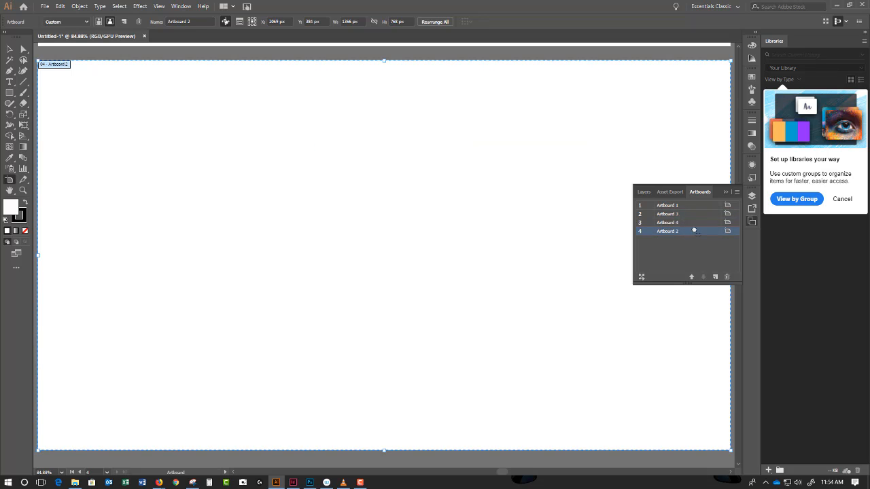
left_click_drag(690, 229, 690, 210)
left_click(668, 208)
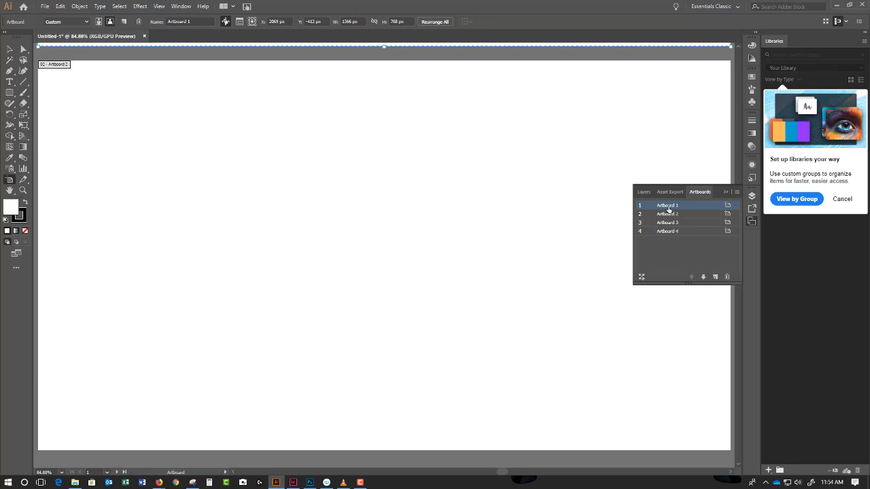
Reposition the four artboards as a two-by-two grid with wider gaps, aligning Artboard 2's left edge with Artboard 1
left_click(498, 229, "ctrl+alt")
left_click(499, 229, "ctrl+alt")
left_click_drag(436, 250, 559, 385)
left_click(460, 263, "ctrl+alt")
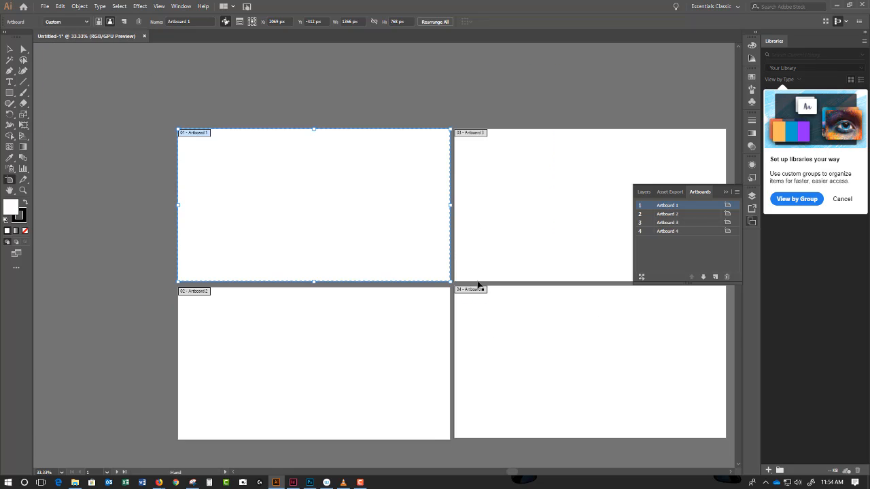
left_click_drag(470, 279, 445, 284)
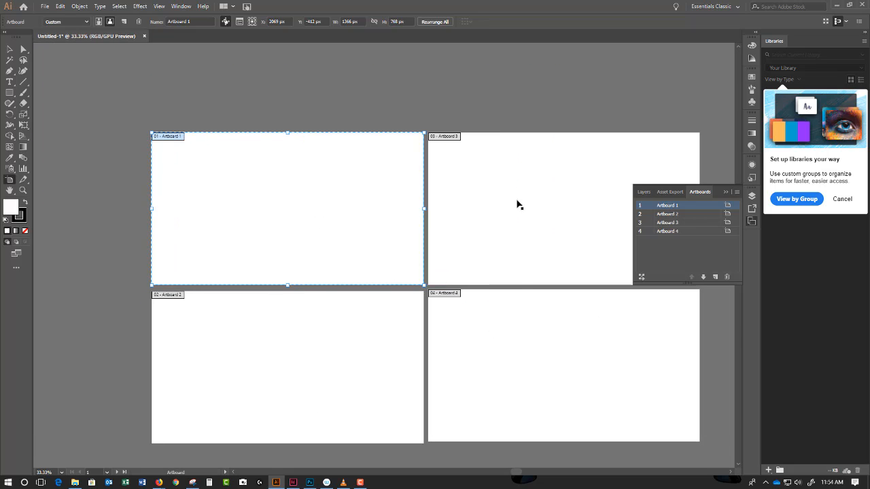
left_click(486, 90)
left_click(14, 182)
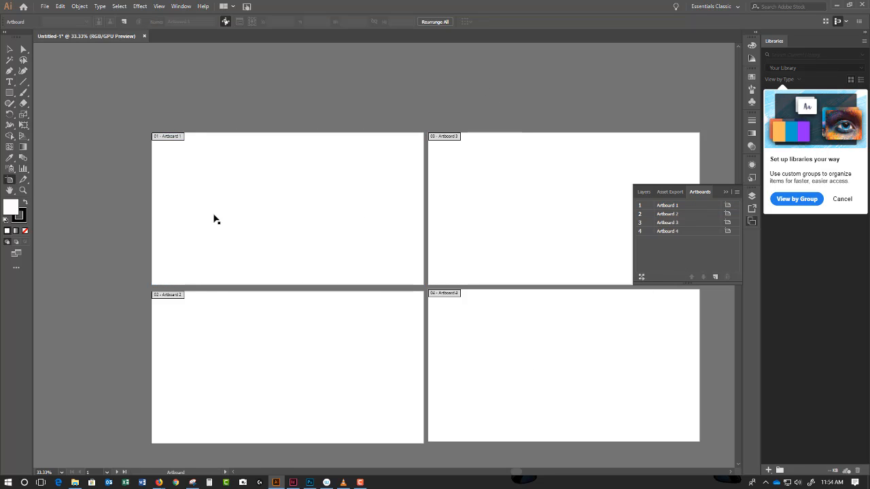
left_click_drag(213, 219, 180, 170)
left_click_drag(278, 328, 250, 284)
left_click_drag(448, 231, 423, 182)
left_click_drag(525, 371, 500, 330)
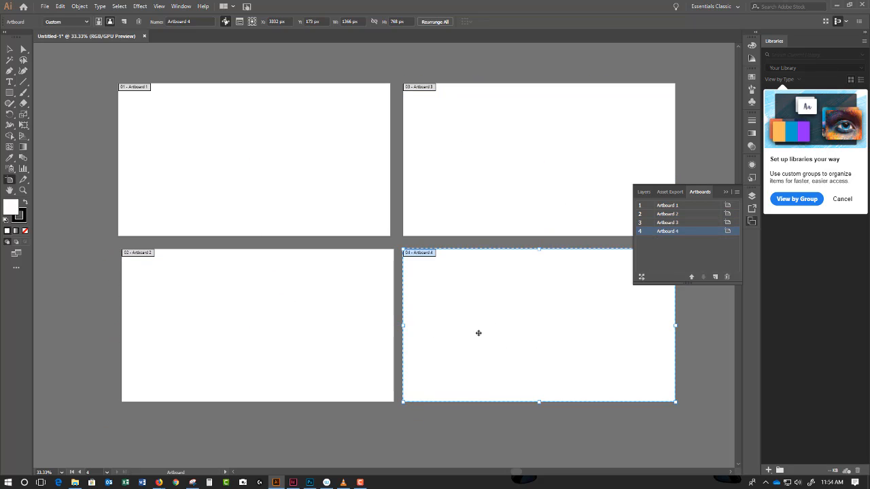
left_click_drag(334, 333, 327, 327)
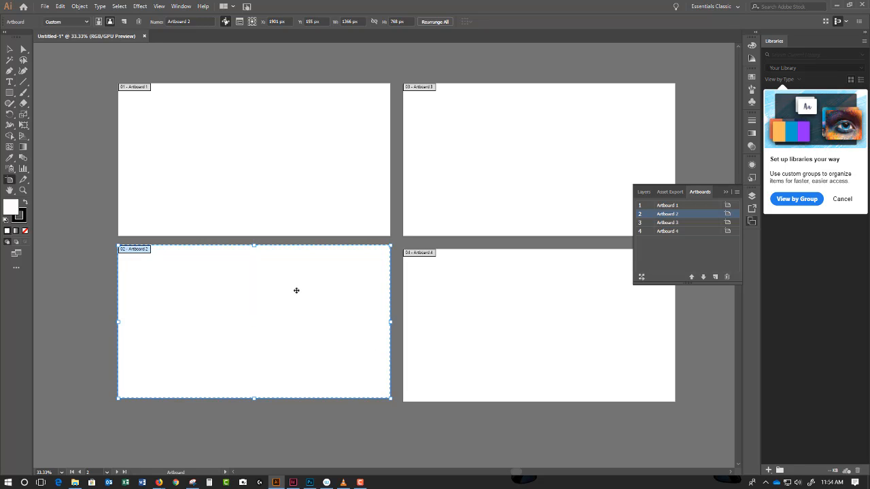
Place a copy of Artboard 2 below it and delete that copy
left_click(125, 22)
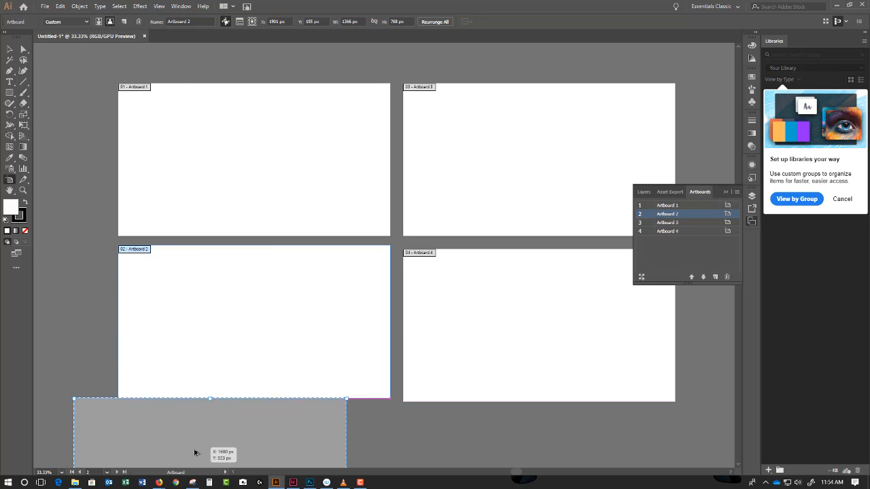
left_click(219, 453)
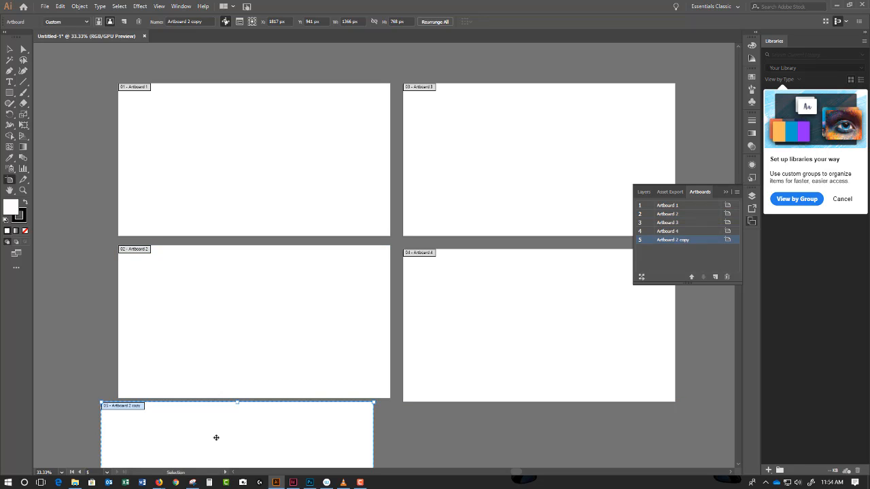
key("Delete")
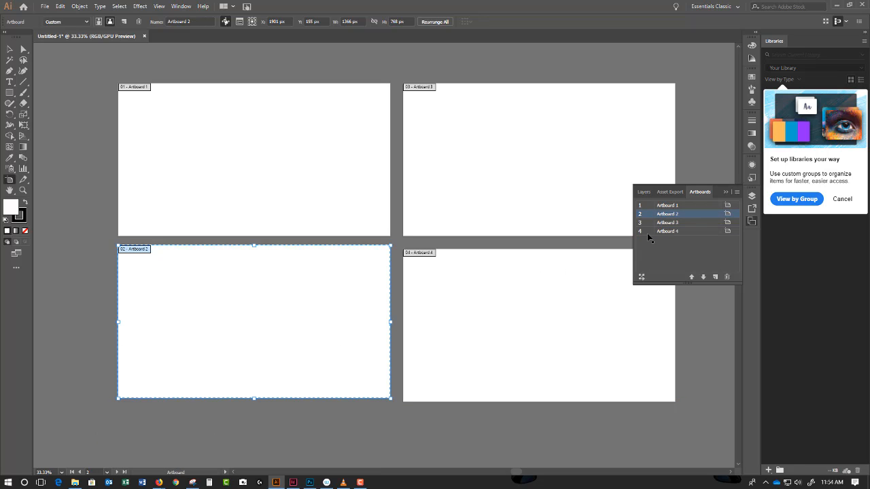
Rename the four artboards 1, 2, 3 and 4, following their order in the artboard list
left_click(666, 205)
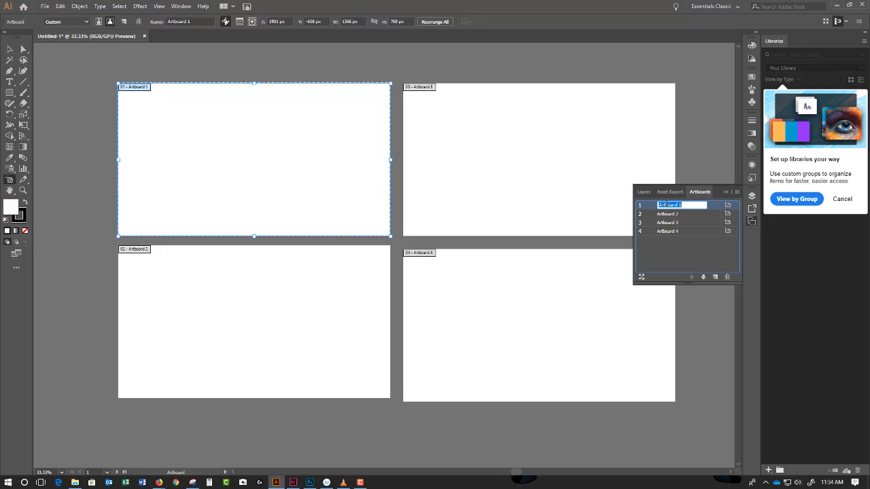
type("1")
key("Return")
double_click(673, 212)
type("2")
key("Return")
double_click(673, 223)
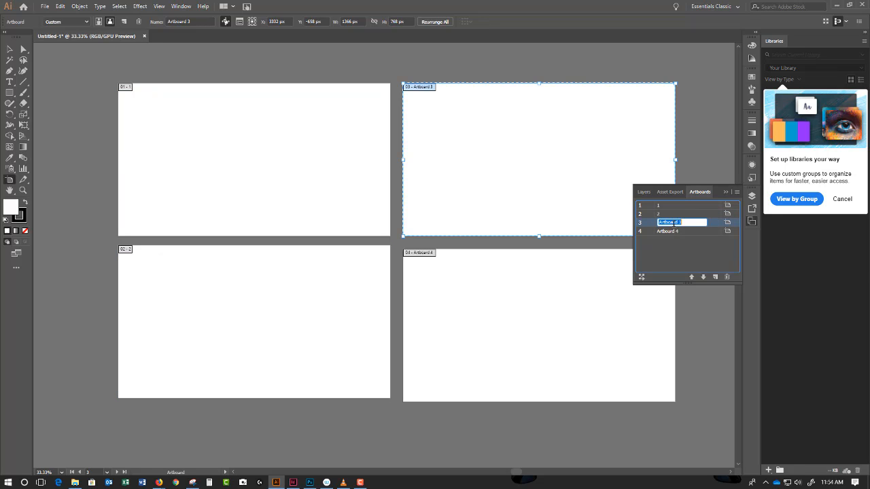
type("3")
key("Return")
double_click(672, 232)
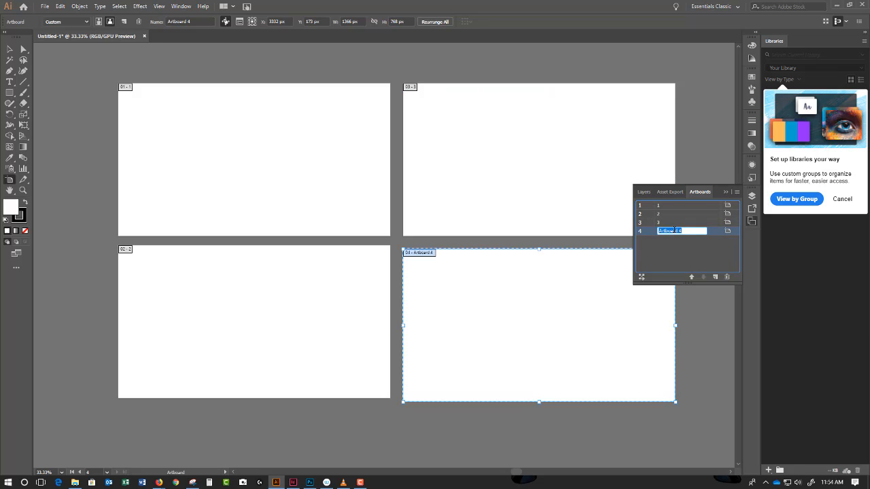
type("4")
left_click(686, 251)
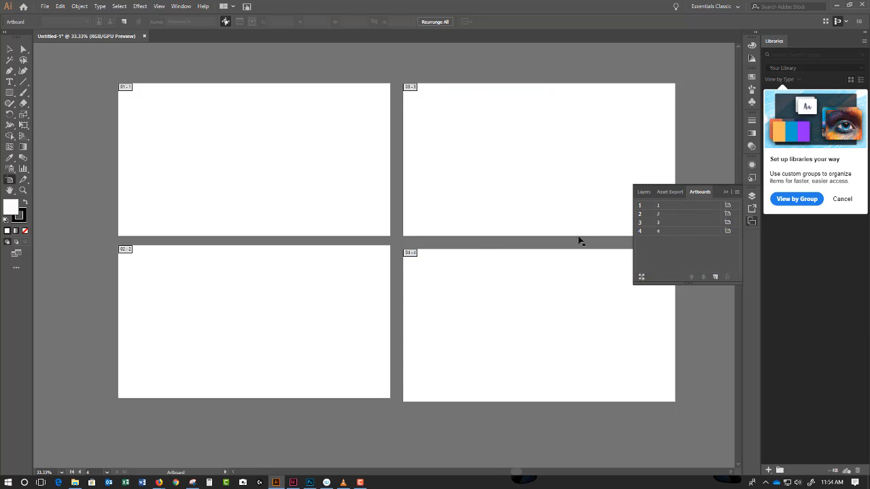
Narrow artboard 1 to about 552 px wide by moving its right edge inward, and check its width and height values
left_click(178, 186)
scroll(288, 187, "up", 2)
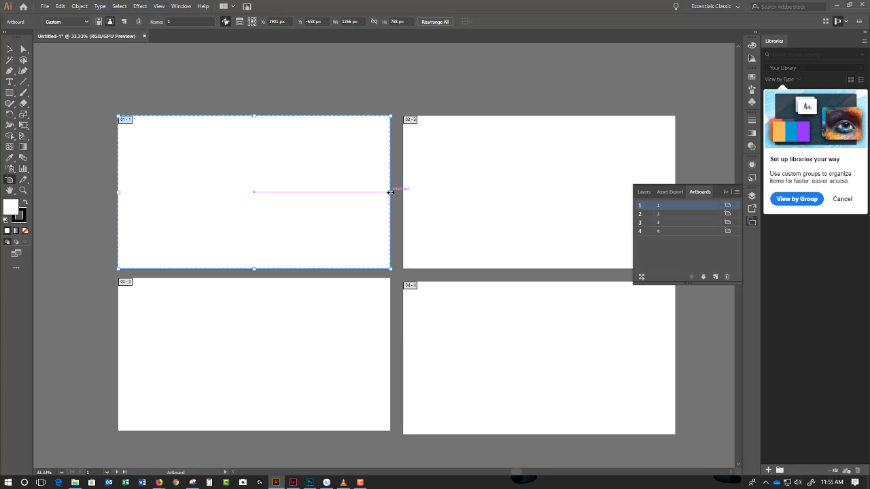
left_click_drag(391, 192, 227, 196)
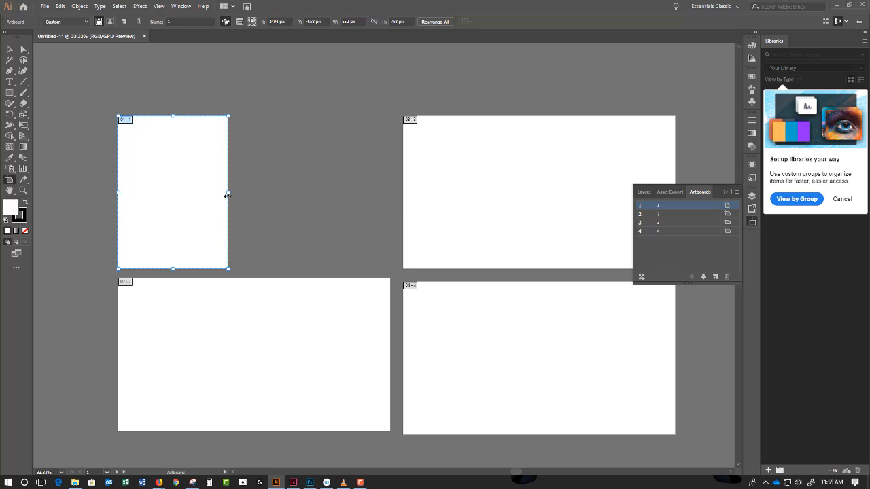
left_click(358, 22)
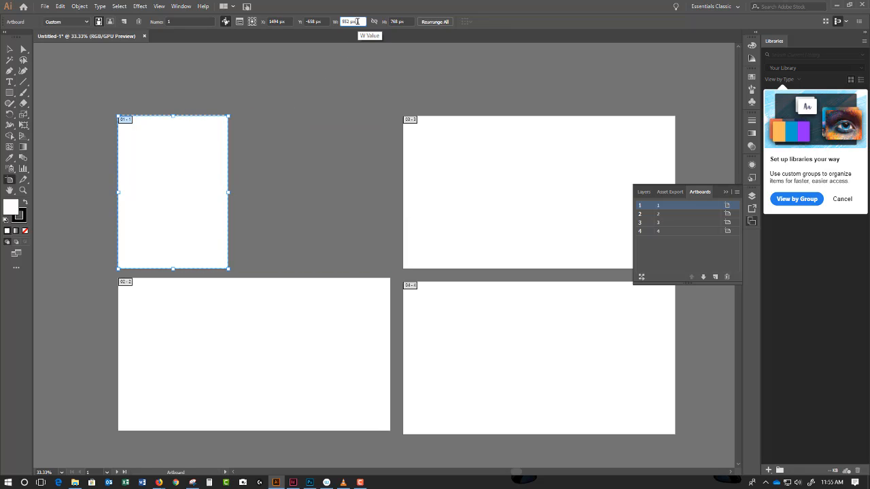
left_click(399, 22)
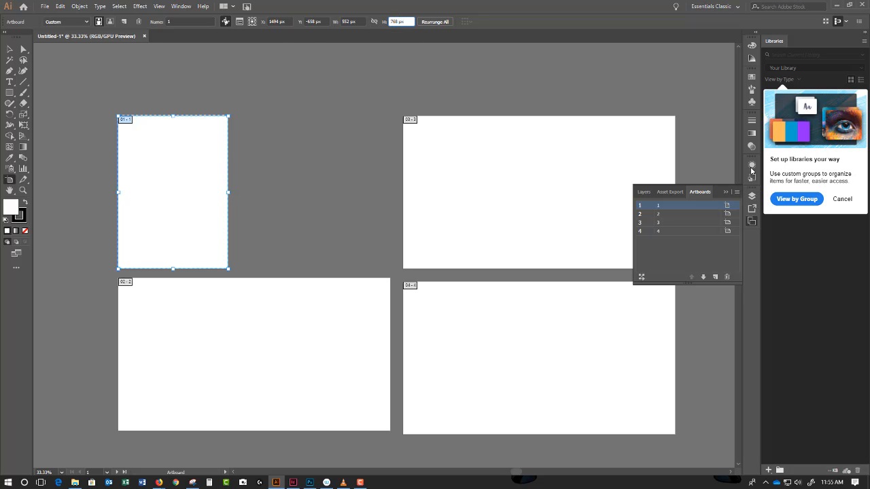
Close the Libraries panel to free up canvas space
left_click(864, 41)
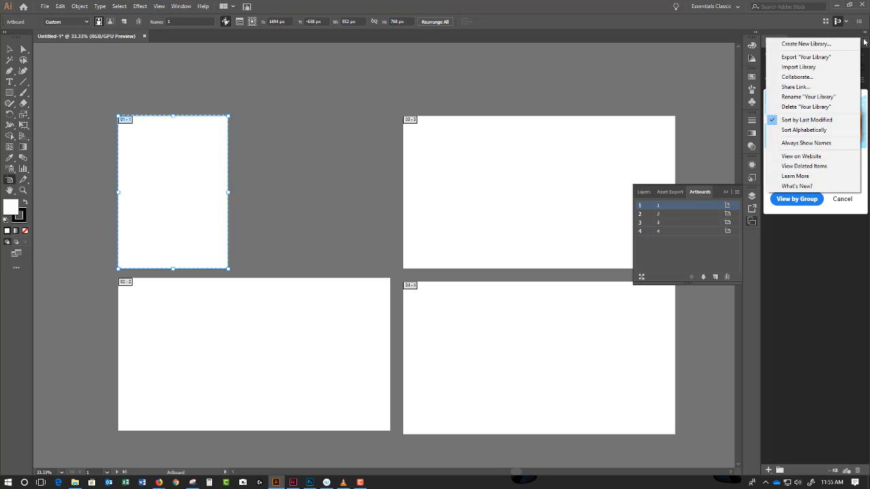
left_click(818, 35)
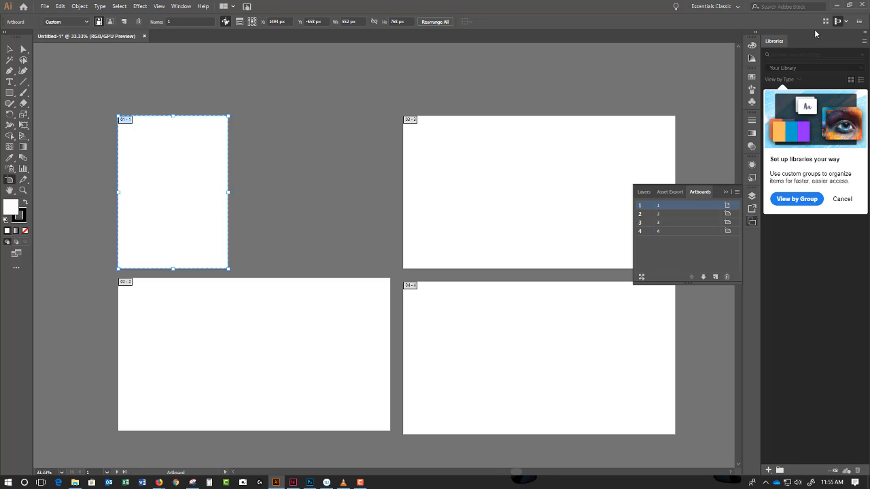
right_click(782, 43)
left_click(784, 46)
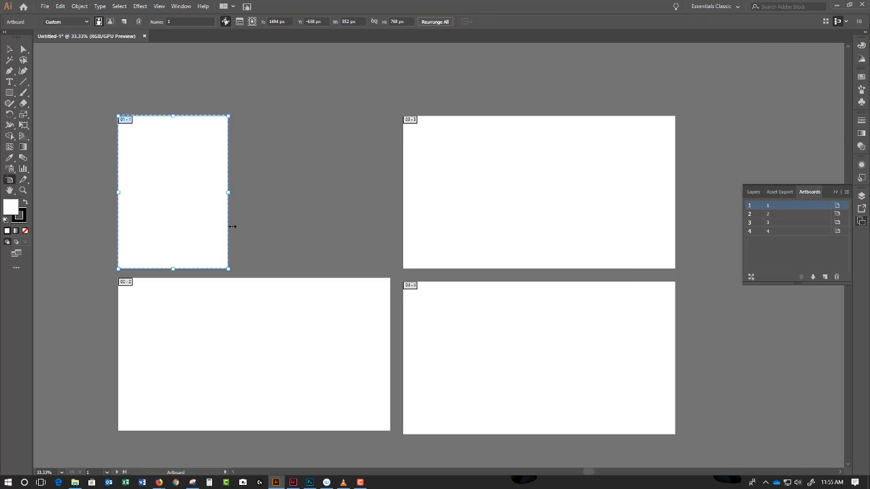
Shift artboard 1 to the right and stretch both its sides to a width of 1366 px, lined up with artboard 2
left_click_drag(165, 154, 265, 154)
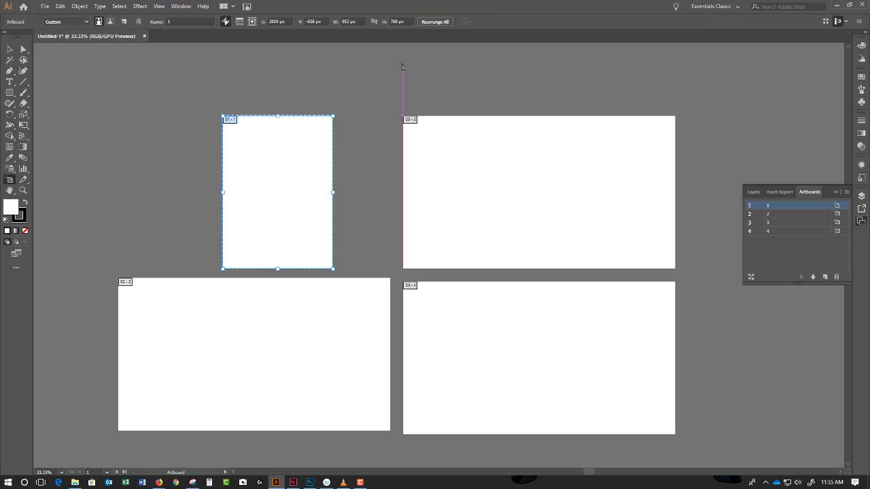
left_click_drag(333, 193, 390, 193)
left_click_drag(222, 192, 119, 197)
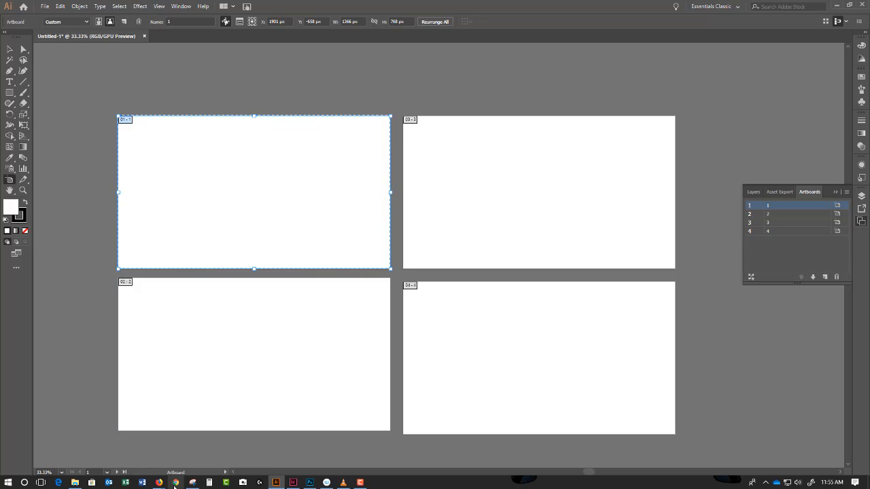
Switch to Firefox and run a Google image search for monkey in a new tab
mouse_move(153, 484)
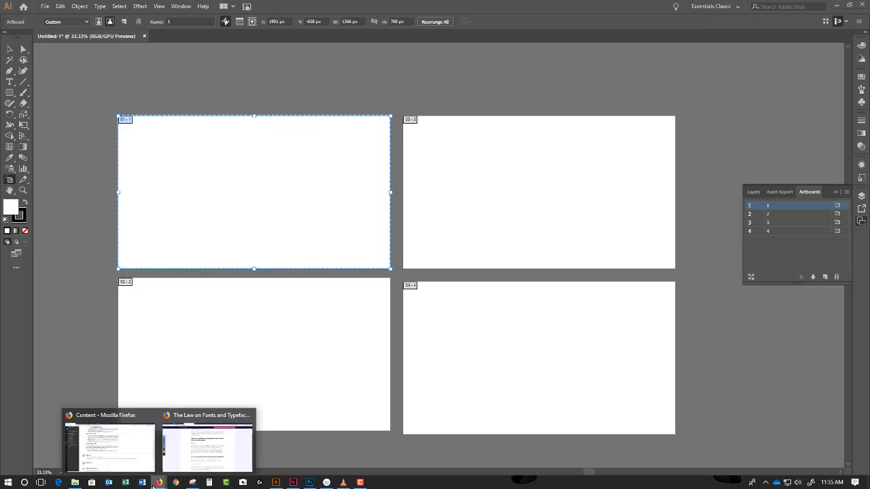
left_click(129, 458)
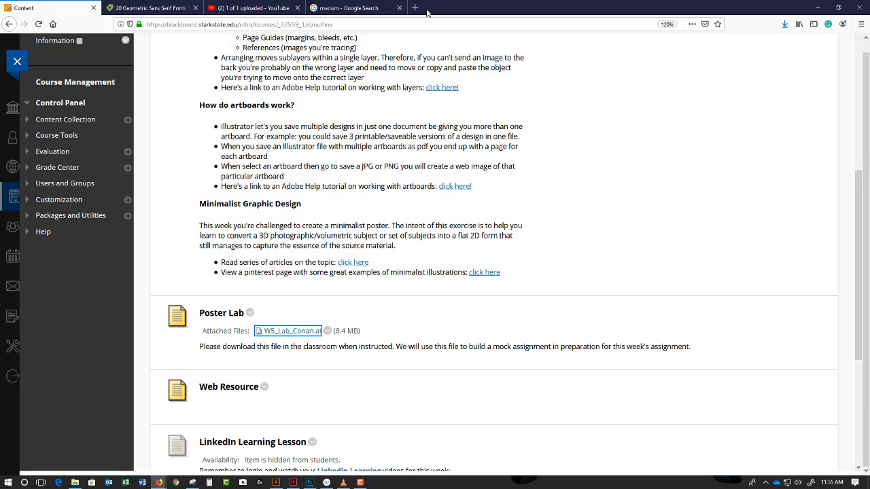
left_click(415, 9)
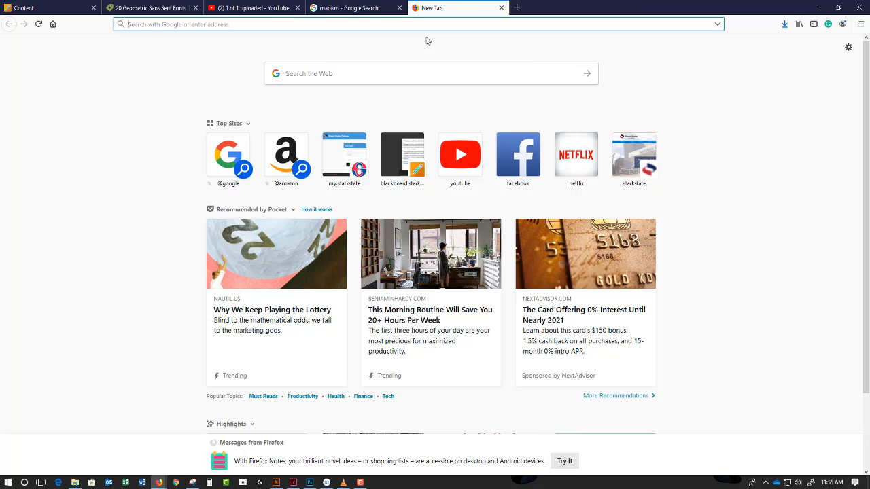
type("monkey")
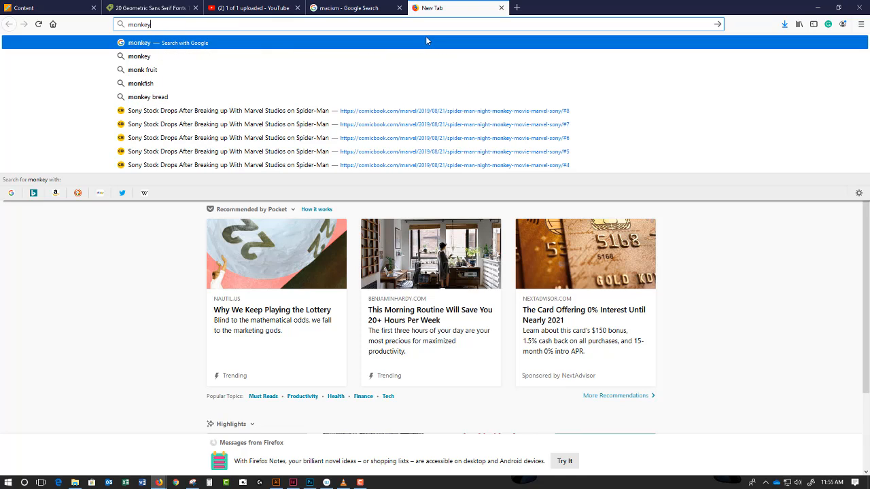
key("Return")
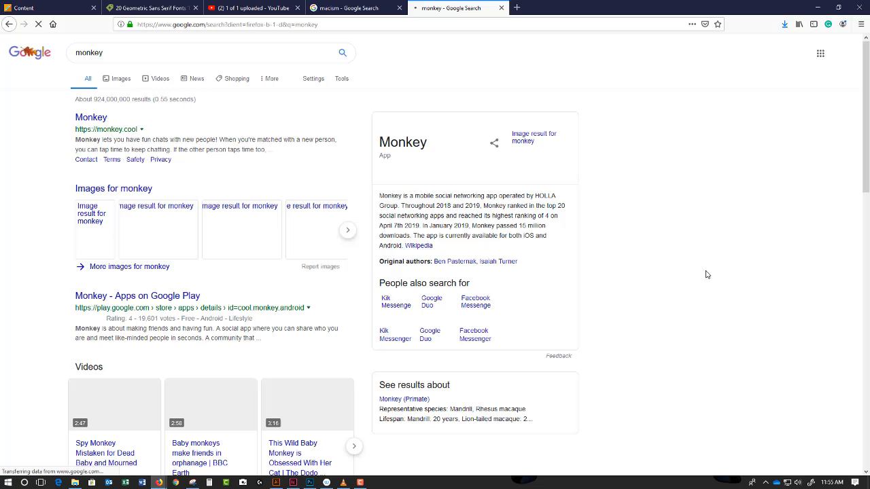
left_click(120, 80)
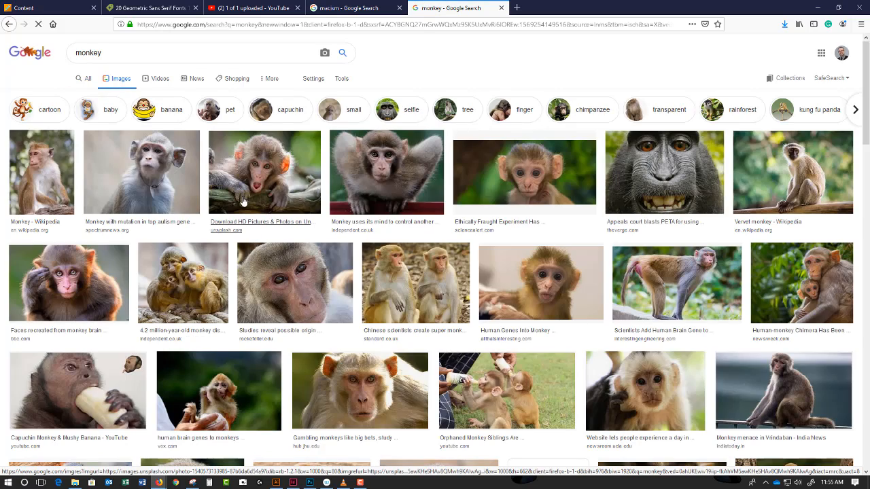
Open the Unsplash photo of the open-mouthed monkey leaning on a branch and copy the image
left_click(262, 174)
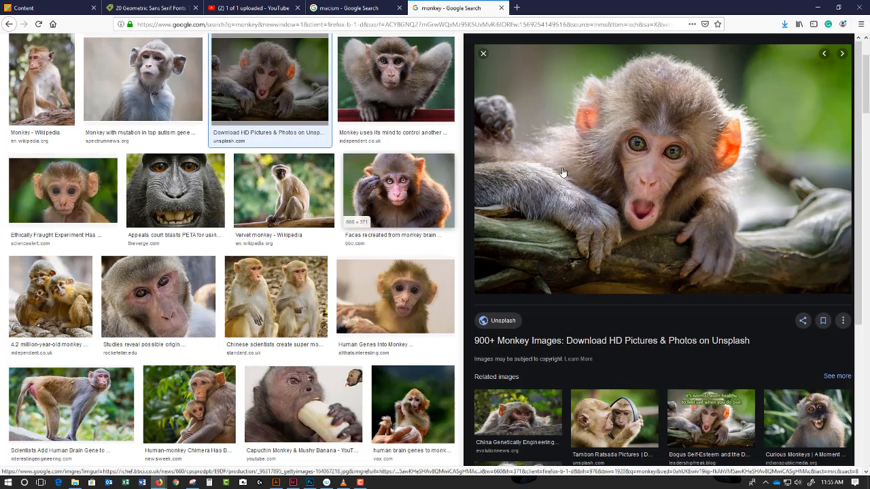
right_click(661, 167)
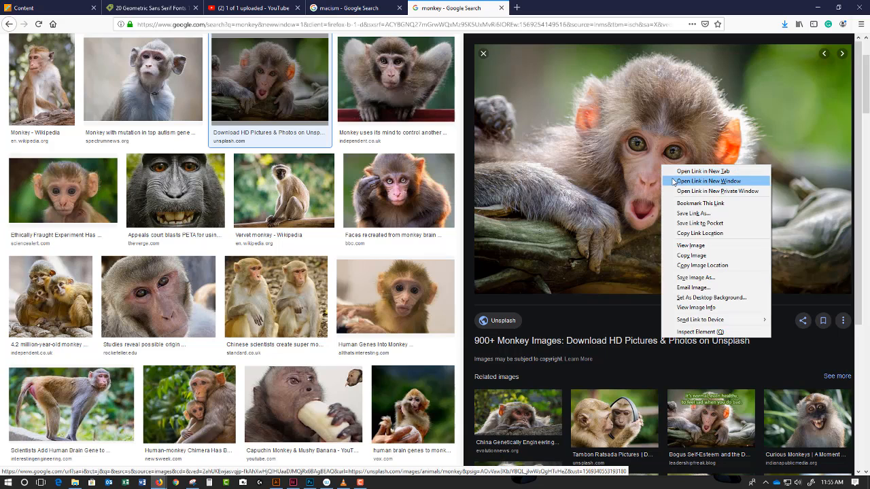
left_click(702, 256)
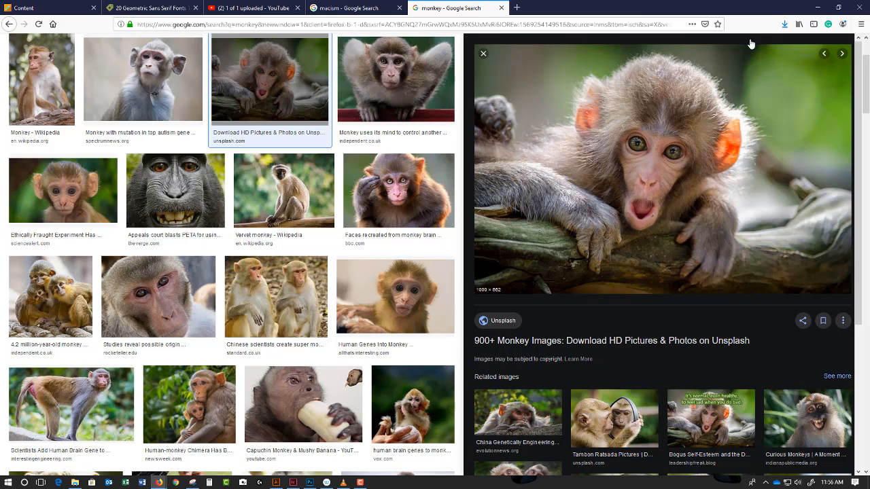
Return to Illustrator, paste the copied monkey photo and place it roughly centred on artboard 1
left_click(820, 6)
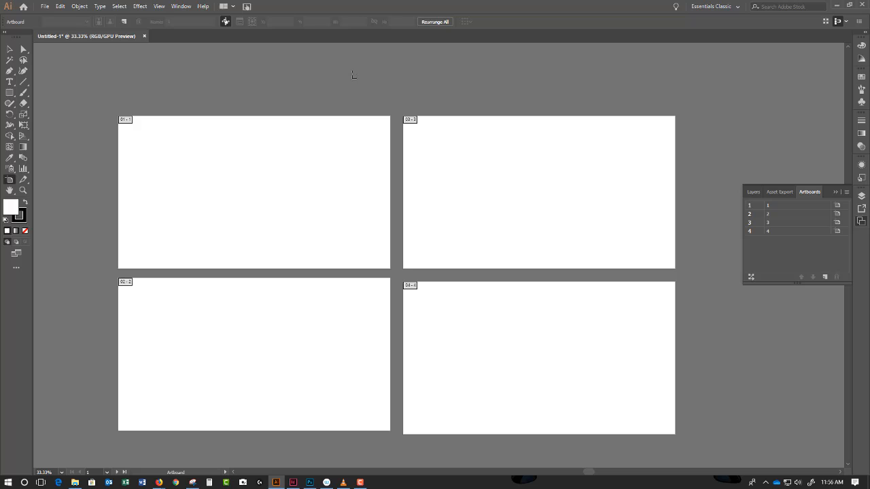
left_click(10, 49)
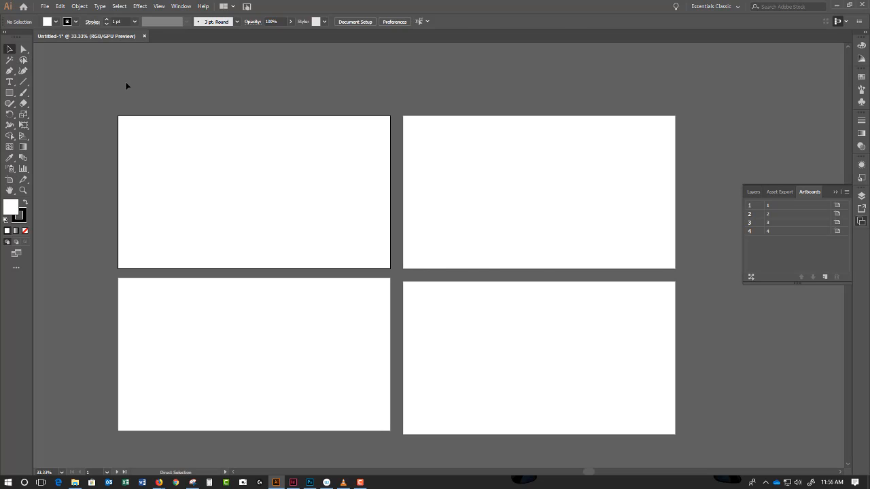
key("ctrl+v")
key("space")
left_click_drag(522, 248, 705, 329)
left_click_drag(632, 338, 443, 275)
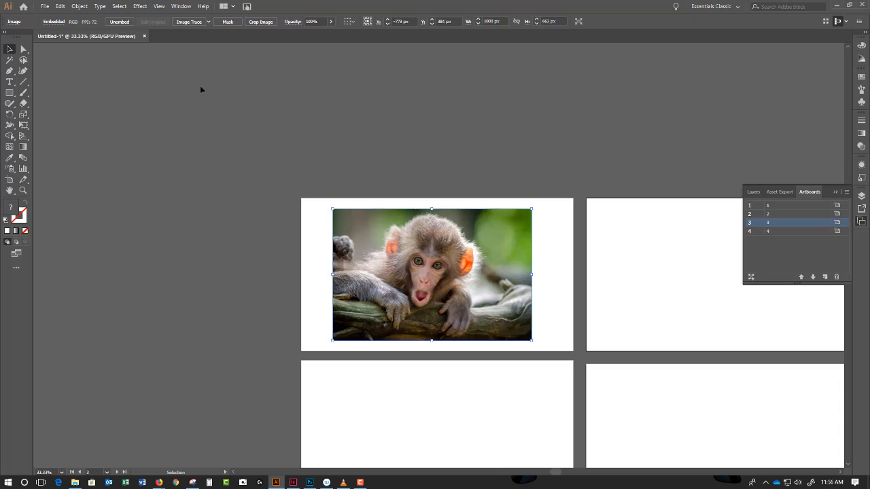
Fit the active artboard 3 to the bounds of the selected monkey photo
left_click(80, 6)
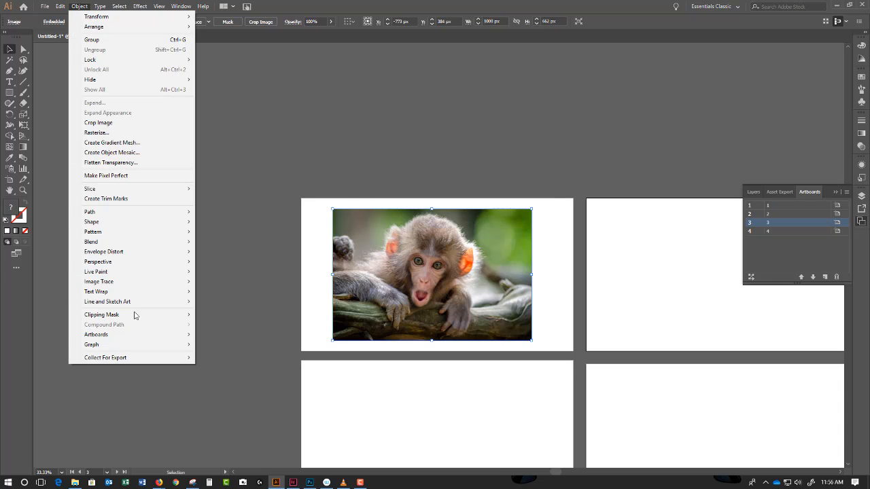
mouse_move(146, 336)
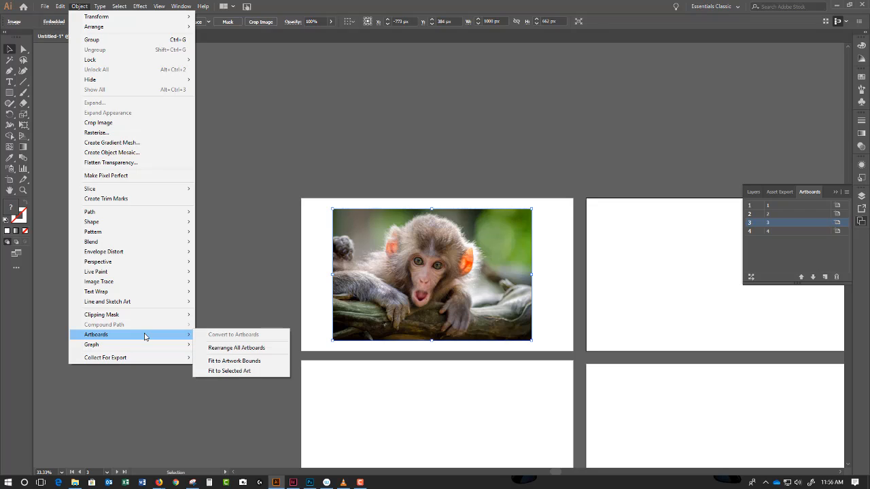
left_click(244, 371)
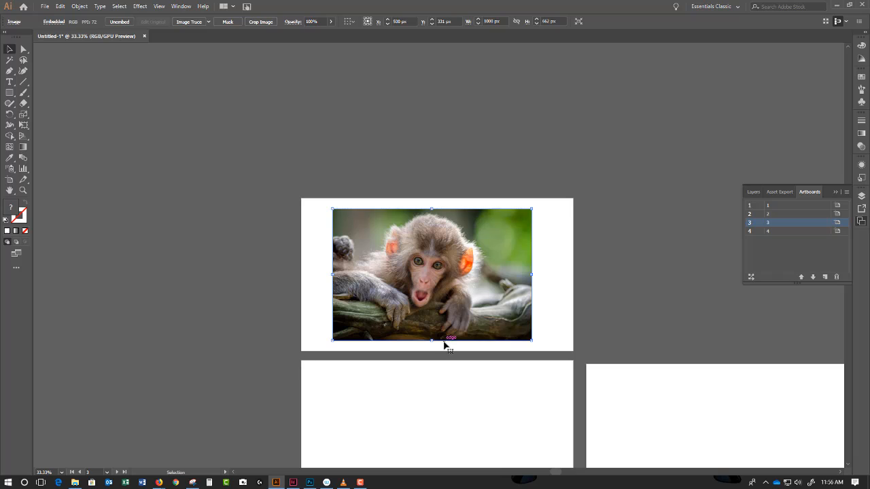
scroll(443, 342, "down", 3)
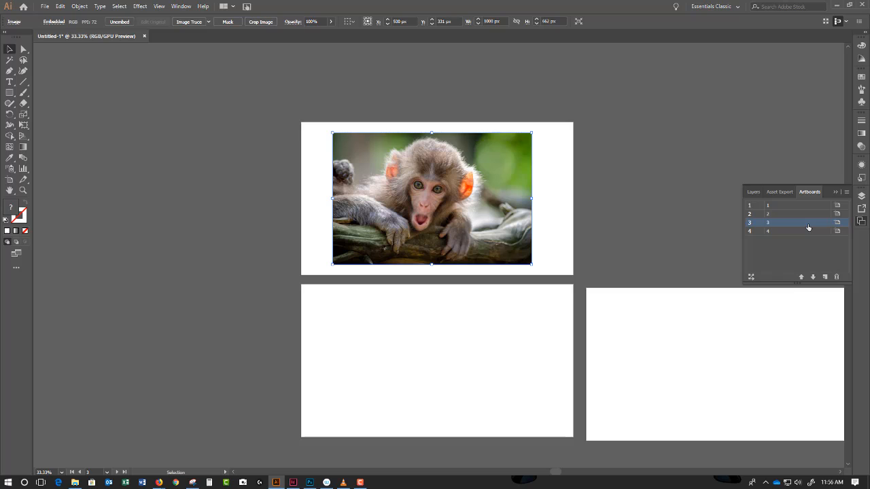
Move the monkey photo off the artboards to the left of artboard 1, and move artboard 3 into the gap right of artboard 1
left_click(241, 175)
left_click_drag(440, 185, 132, 205)
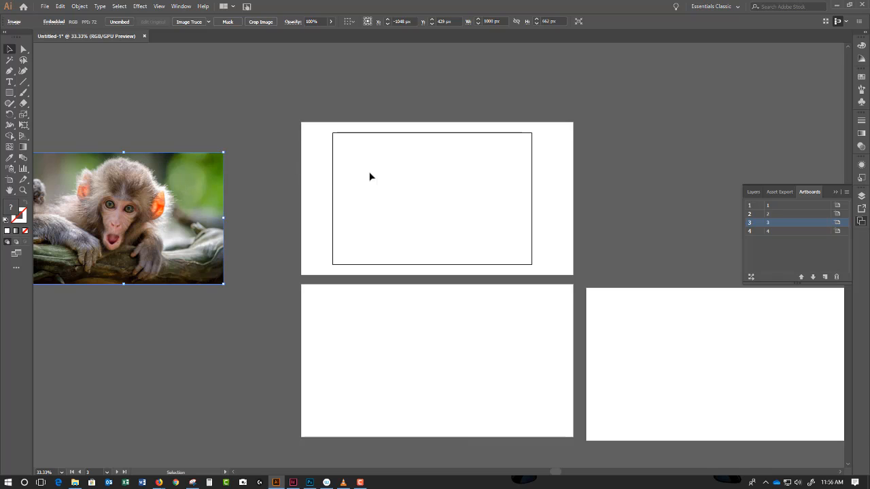
left_click(402, 177)
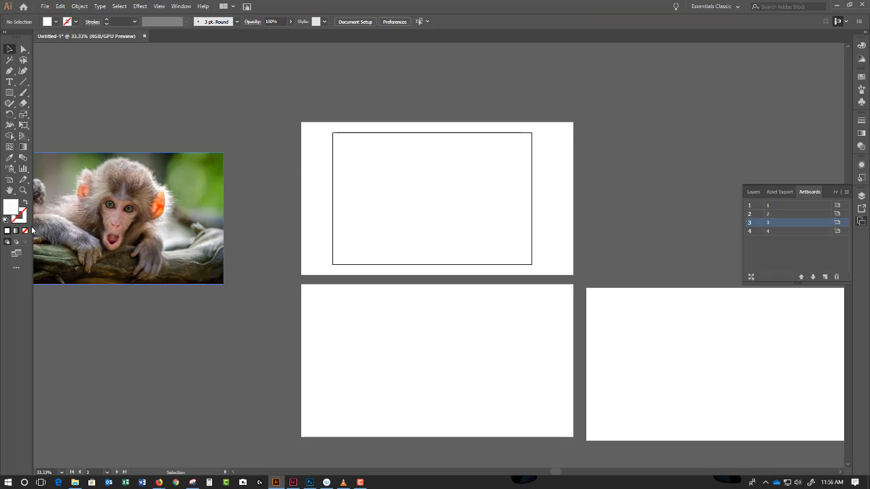
left_click(9, 179)
left_click_drag(354, 197, 639, 198)
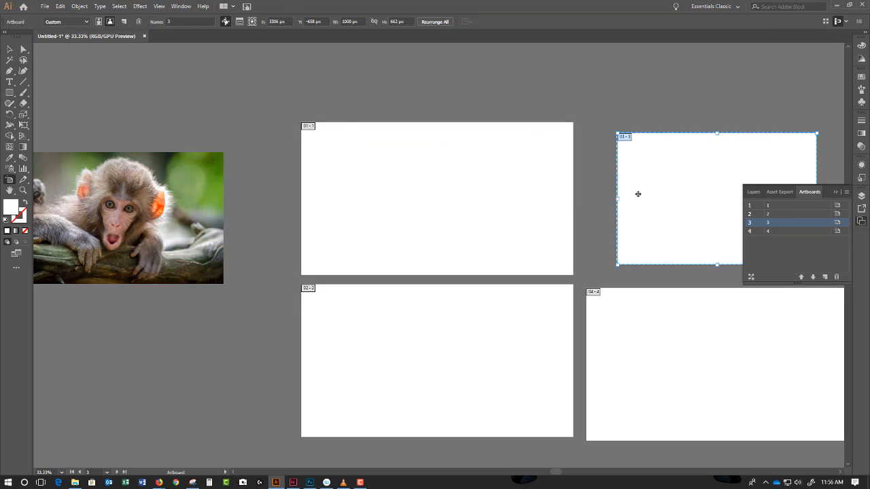
Zoom in on artboard 3 from the artboard list and back out to view all four artboards
double_click(784, 227)
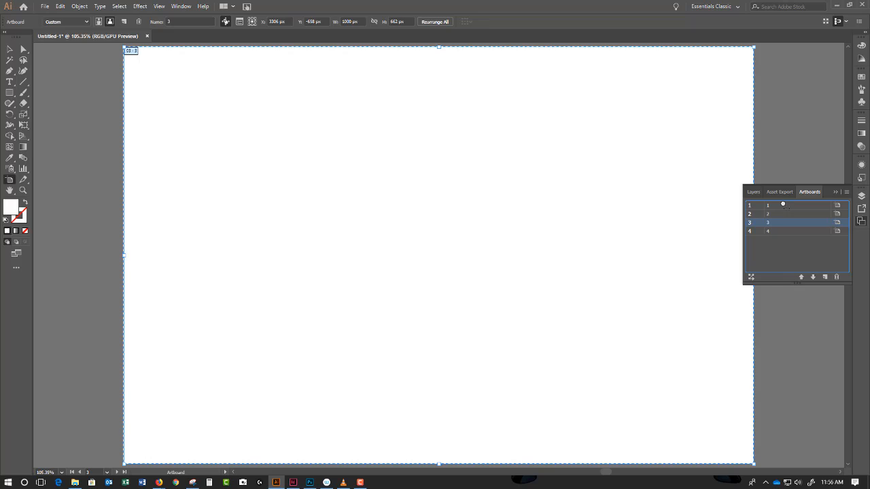
left_click(784, 205)
left_click(684, 256)
scroll(418, 289, "up", 1)
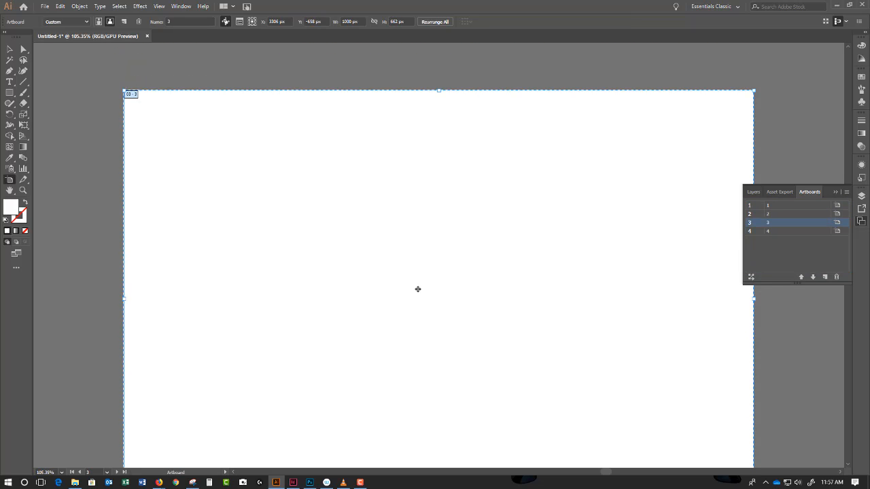
scroll(417, 289, "up", 1)
left_click(428, 250, "ctrl+alt")
left_click(427, 251, "ctrl+alt")
left_click(427, 251, "ctrl+alt")
left_click(427, 251, "ctrl+alt")
left_click(428, 251, "ctrl+alt")
left_click_drag(406, 266, 431, 253)
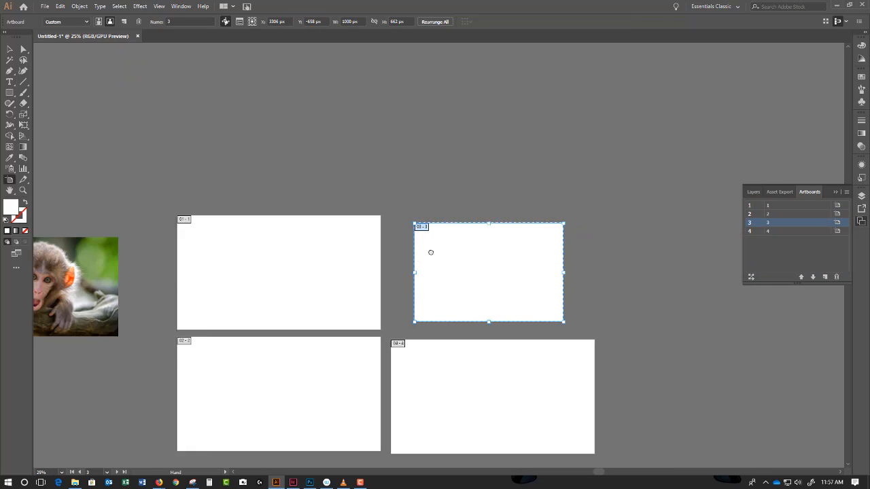
Undo the recent changes back through the moves of the photo and artboard 3 and the fitting of artboard 3
key("ctrl+z")
key("ctrl+z")
key("ctrl+z")
key("ctrl+z")
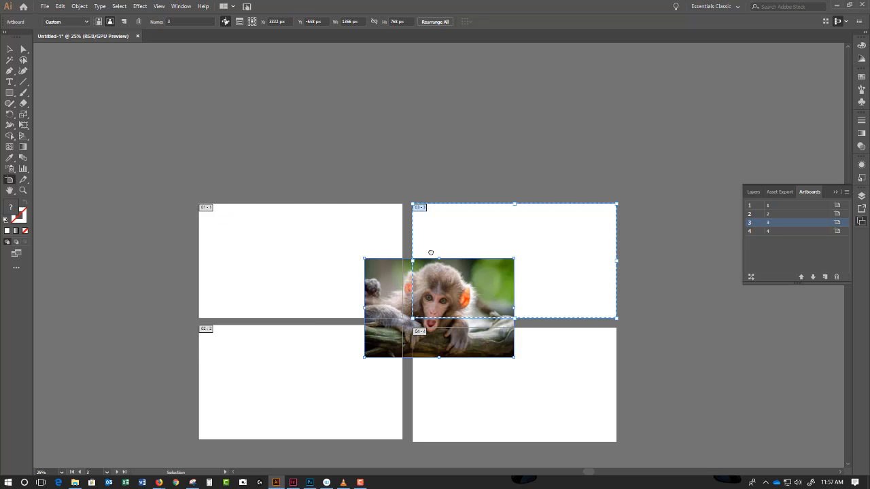
Move the monkey photo onto artboard 1 so it sits roughly centred within it
left_click(313, 135)
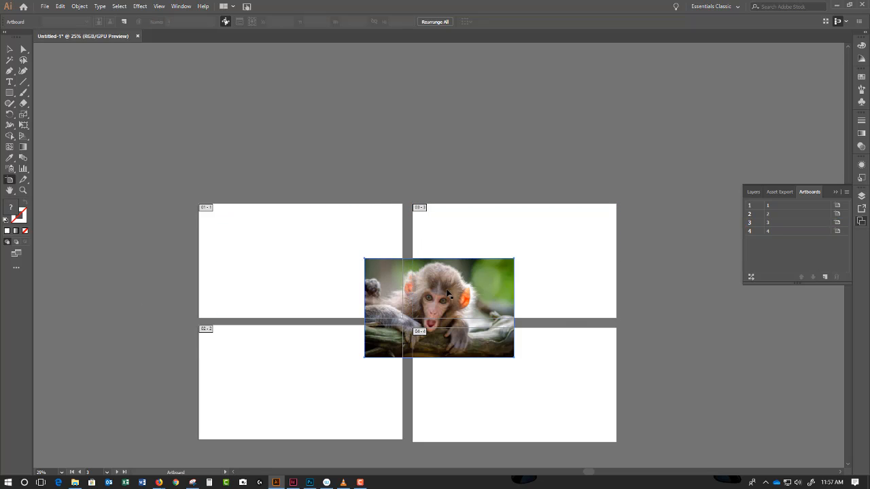
left_click(457, 297)
left_click(417, 336)
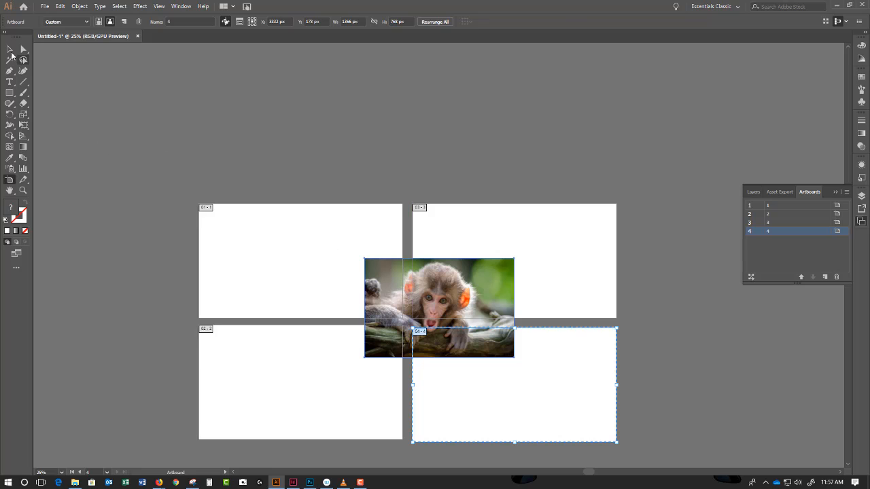
left_click(9, 49)
left_click_drag(404, 290, 259, 242)
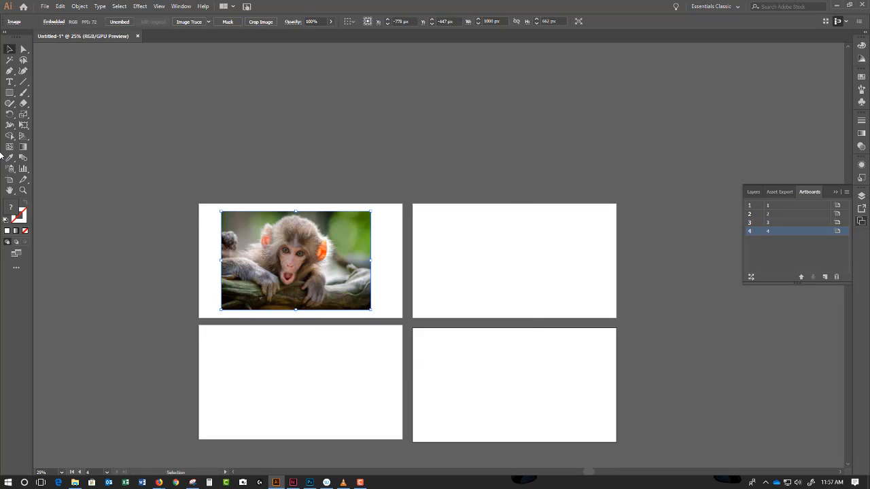
Make artboard 1 active and try fitting it to the selected monkey photo, undo the fit and deselect the photo
left_click(11, 178)
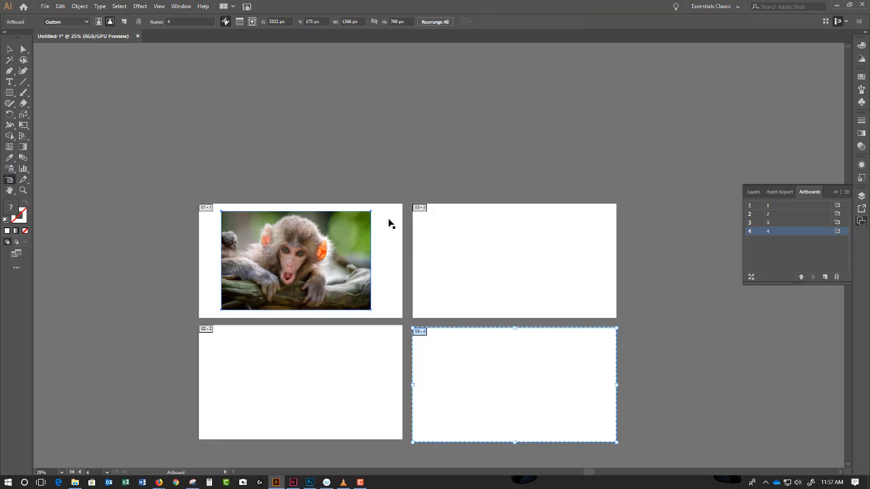
left_click(387, 219)
left_click(10, 49)
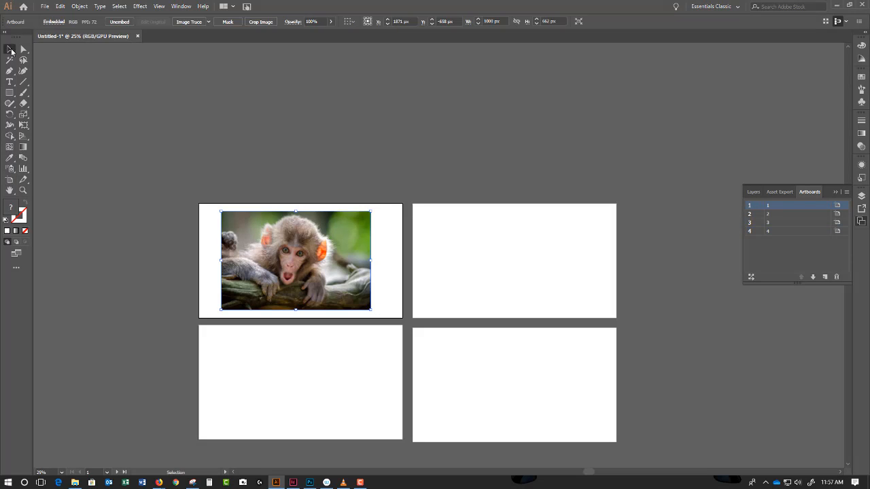
left_click(80, 6)
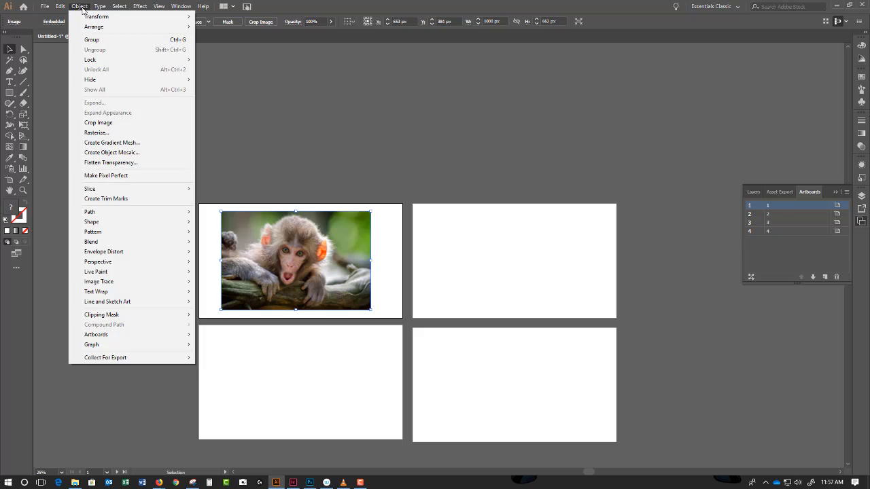
mouse_move(156, 336)
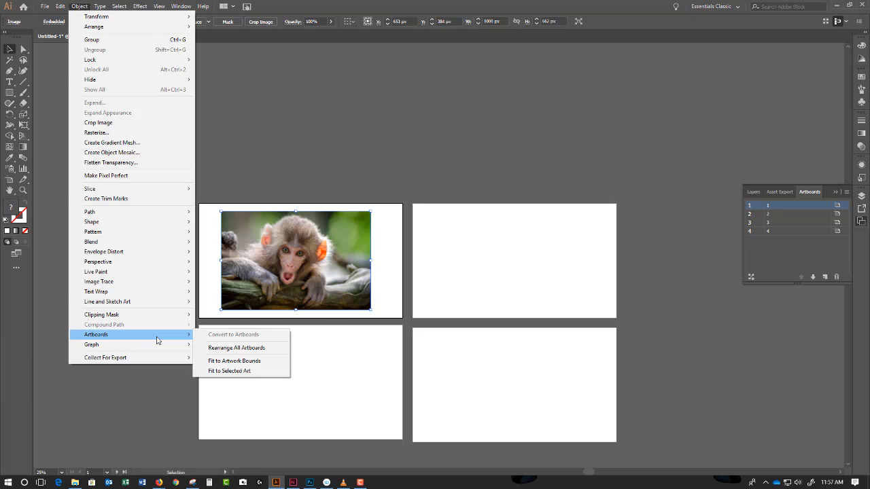
left_click(237, 371)
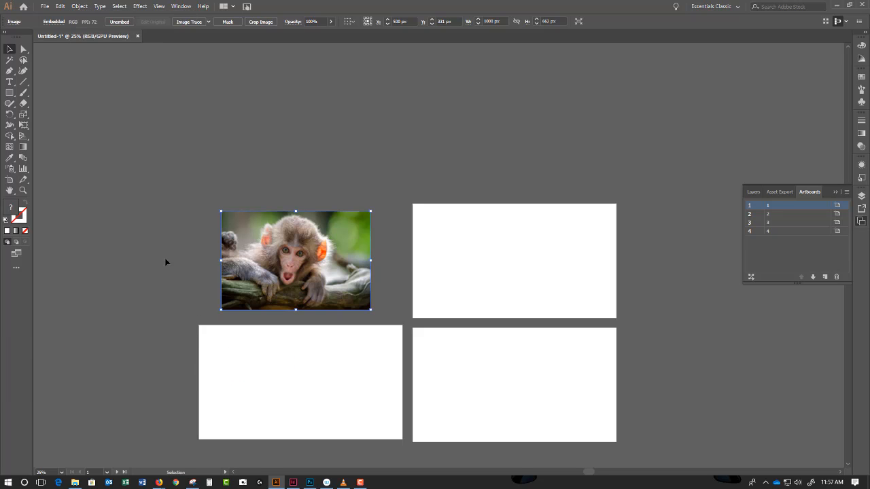
left_click(85, 116)
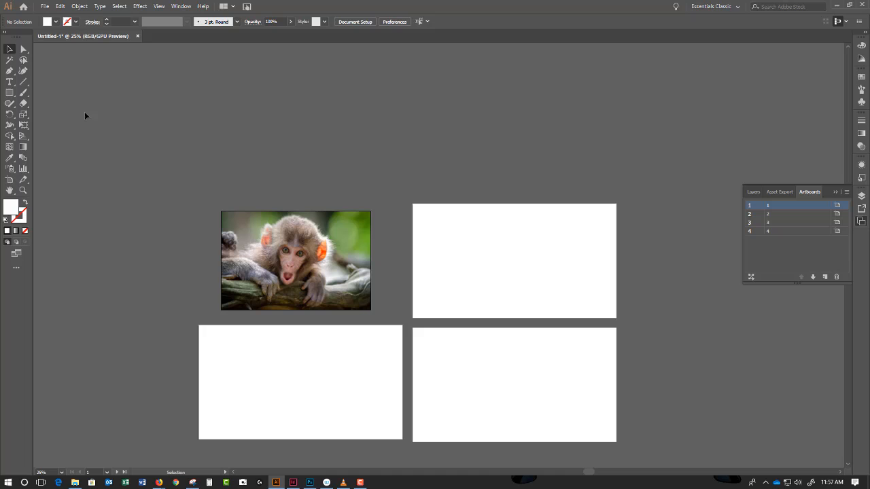
left_click(801, 208)
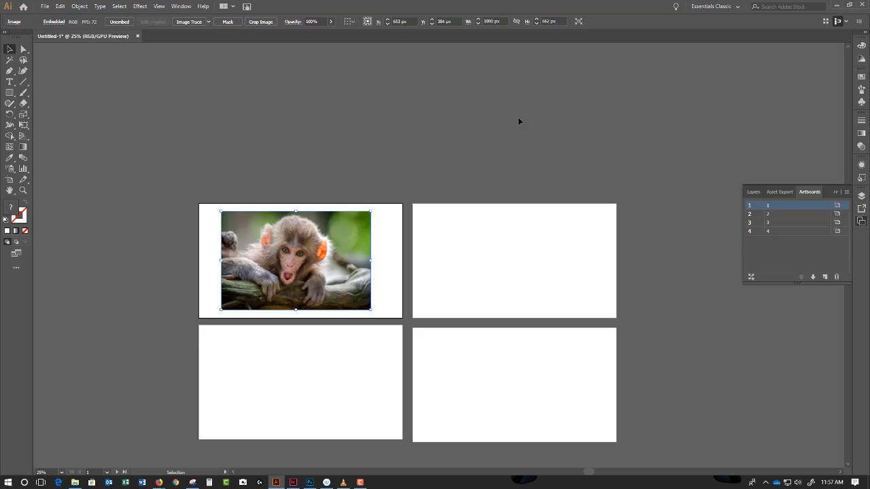
left_click(389, 198)
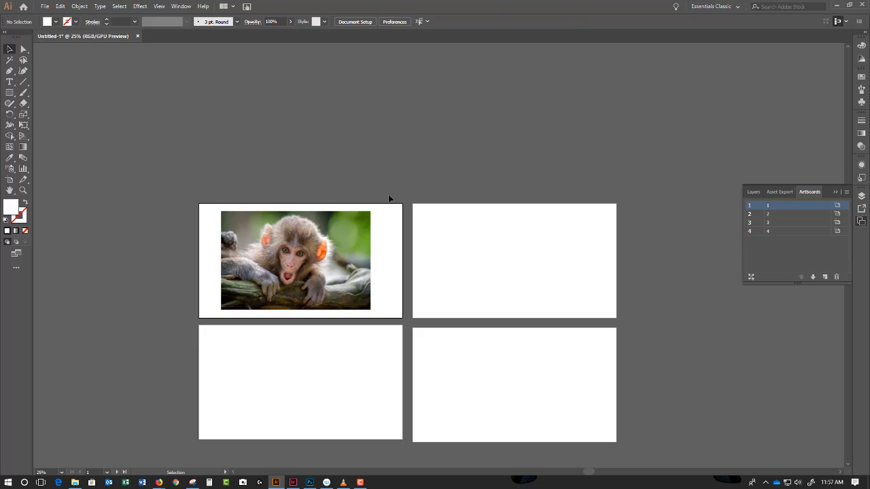
Try duplicating artboard 1 together with its monkey photo into the space above the artboards, and undo the copy
left_click(10, 179)
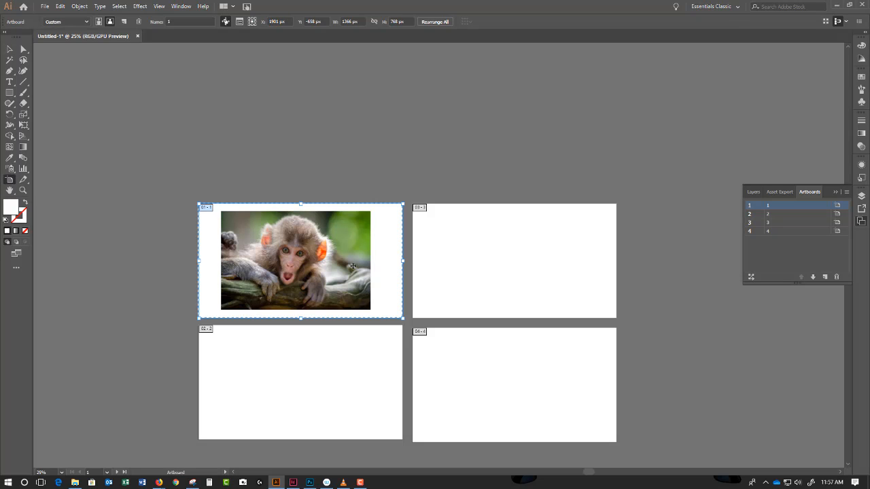
left_click_drag(302, 246, 388, 129, "alt")
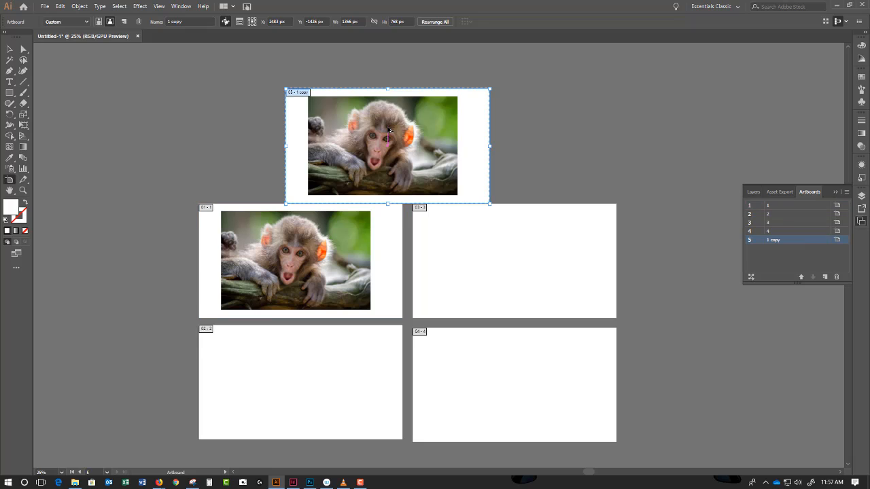
key("ctrl+z")
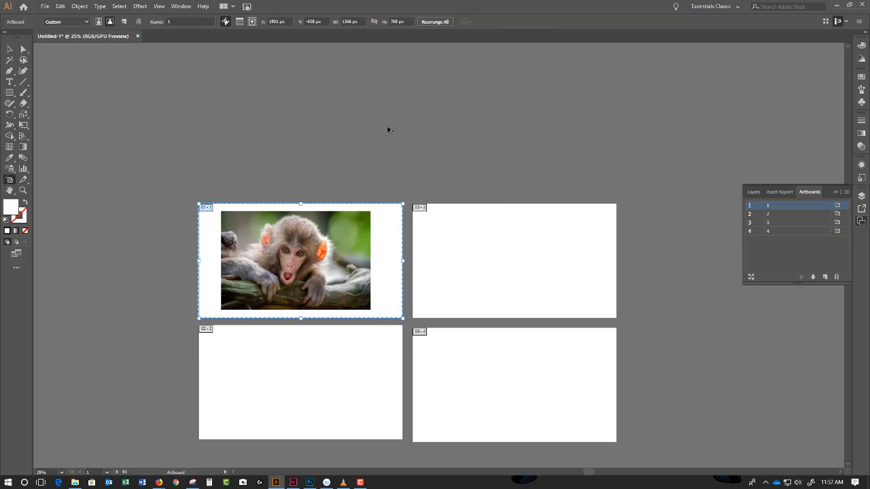
Turn off moving and copying artwork with the artboard, try duplicating artboard 1 above the others, and undo the copy
left_click(225, 22)
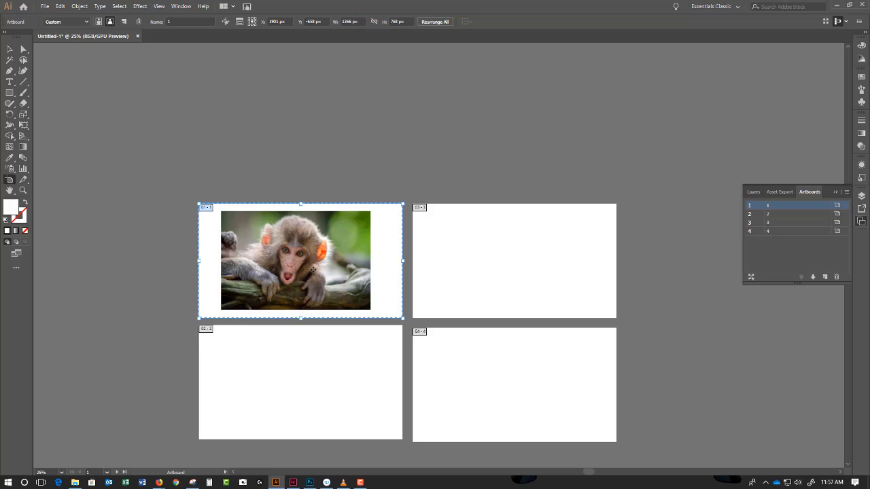
left_click_drag(313, 270, 360, 150)
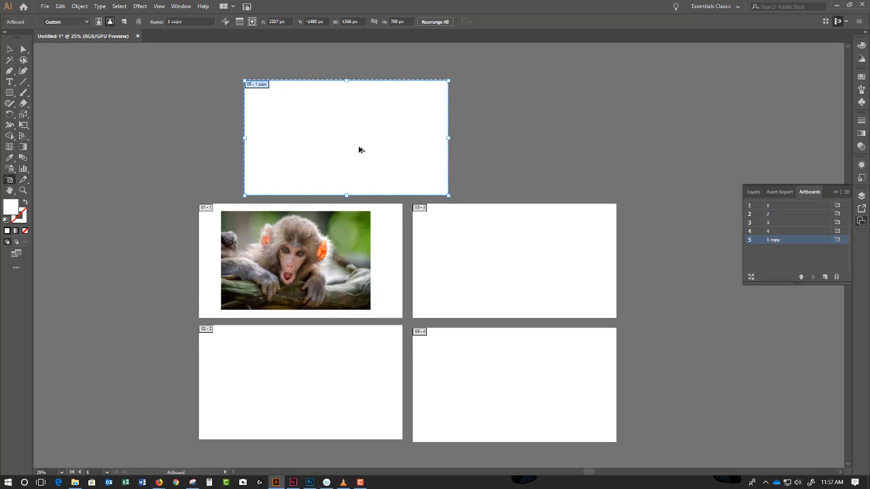
key("ctrl+z")
Turn moving and copying artwork with the artboard back on, duplicate artboard 1 with its photo above the others, and undo the copy
left_click(225, 23)
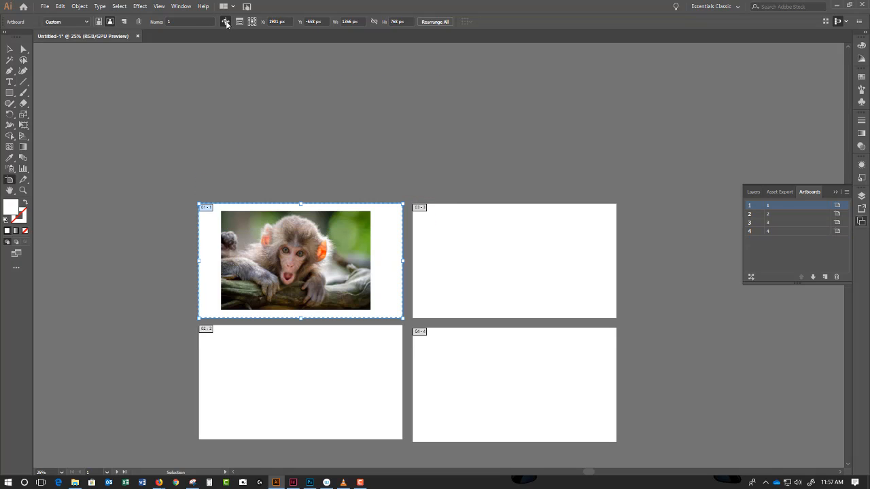
left_click_drag(326, 277, 370, 151)
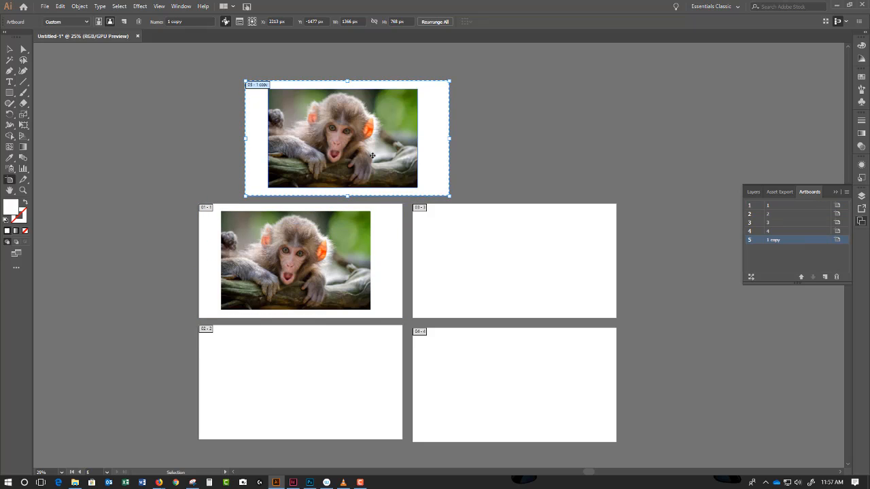
key("ctrl+z")
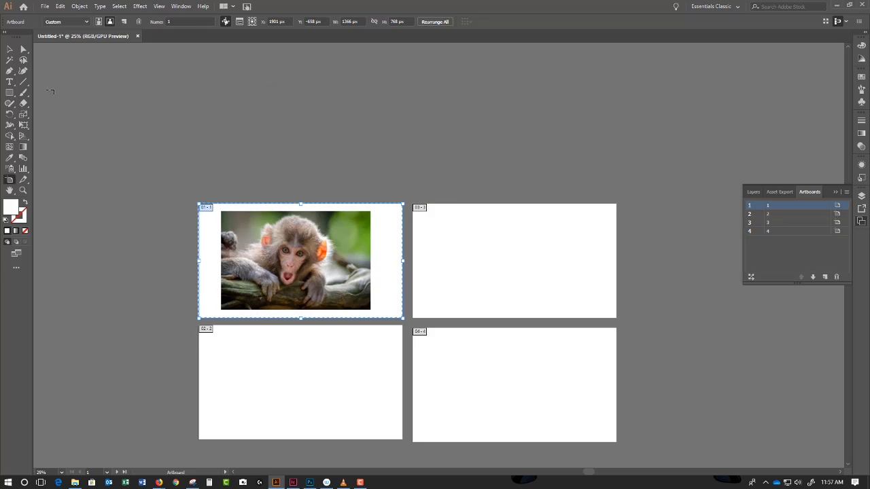
Add a new 1366 x 768 px artboard beside artboard 3, delete it again, and leave no artboard selected
left_click(124, 22)
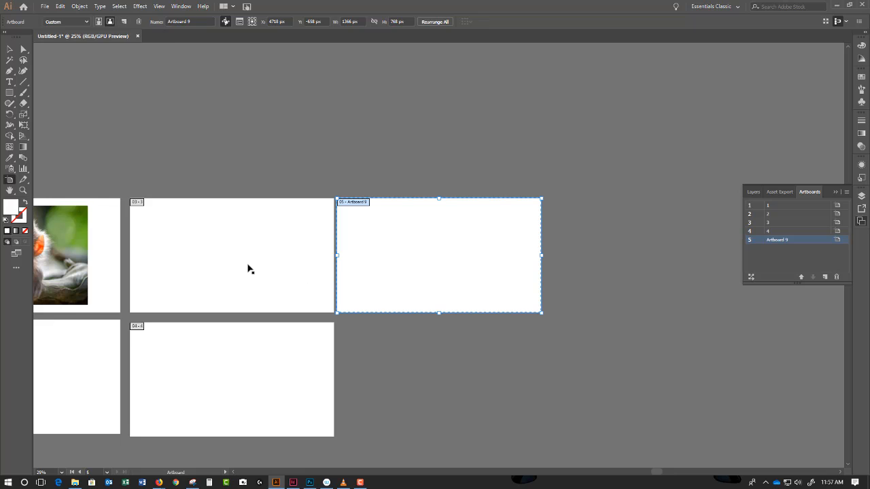
left_click_drag(187, 245, 415, 242)
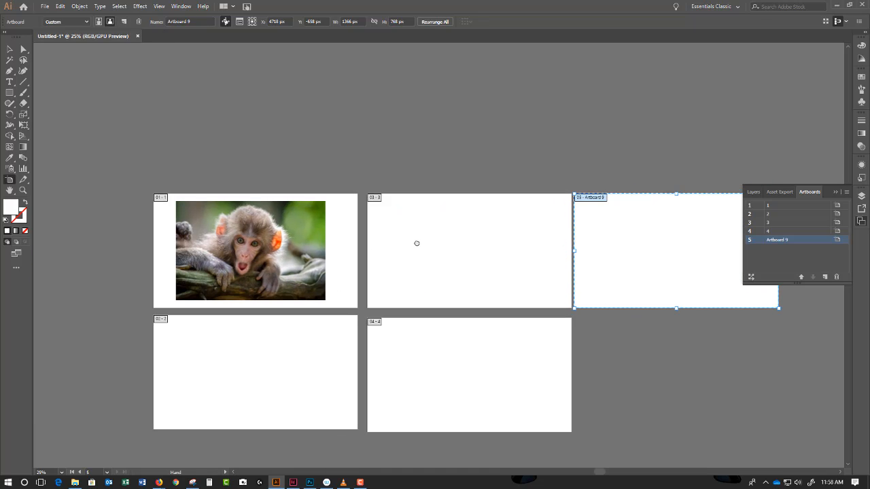
key("Delete")
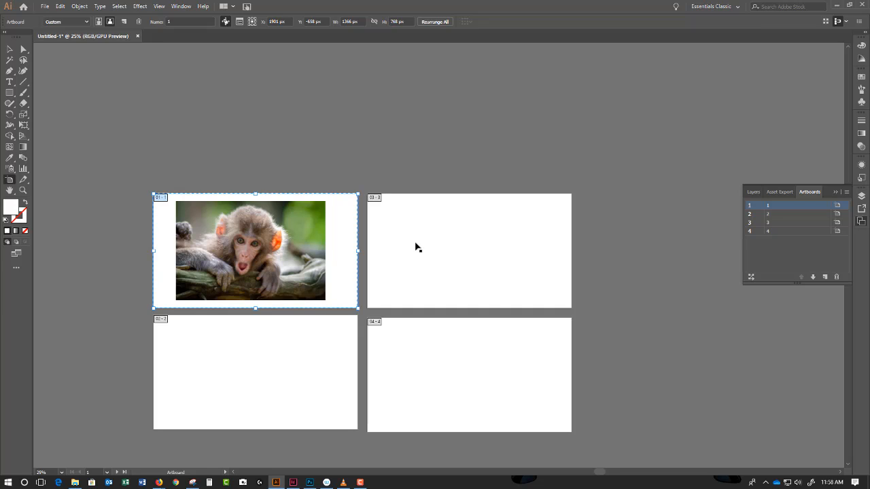
left_click(559, 150)
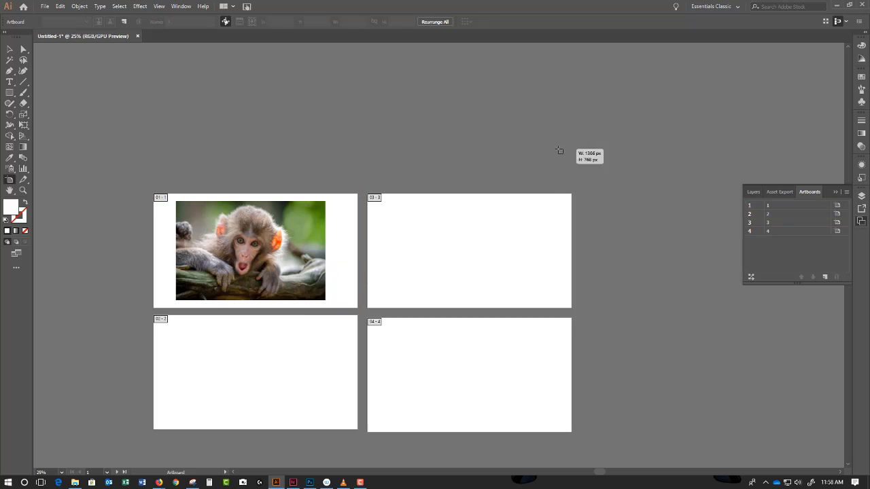
Delete the monkey photo from artboard 1
left_click(10, 50)
left_click(218, 263)
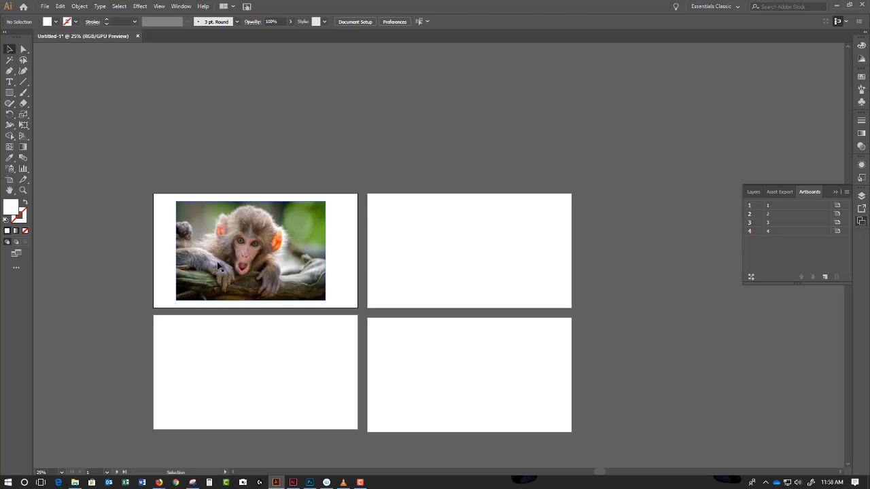
key("Delete")
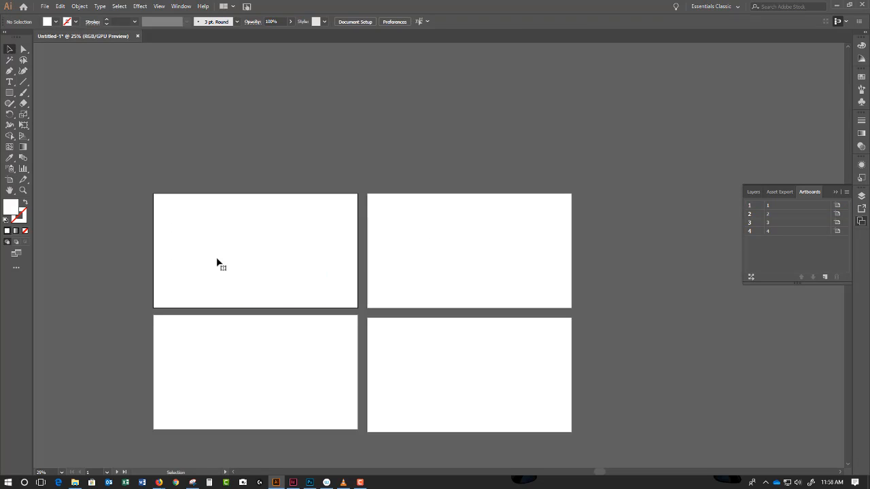